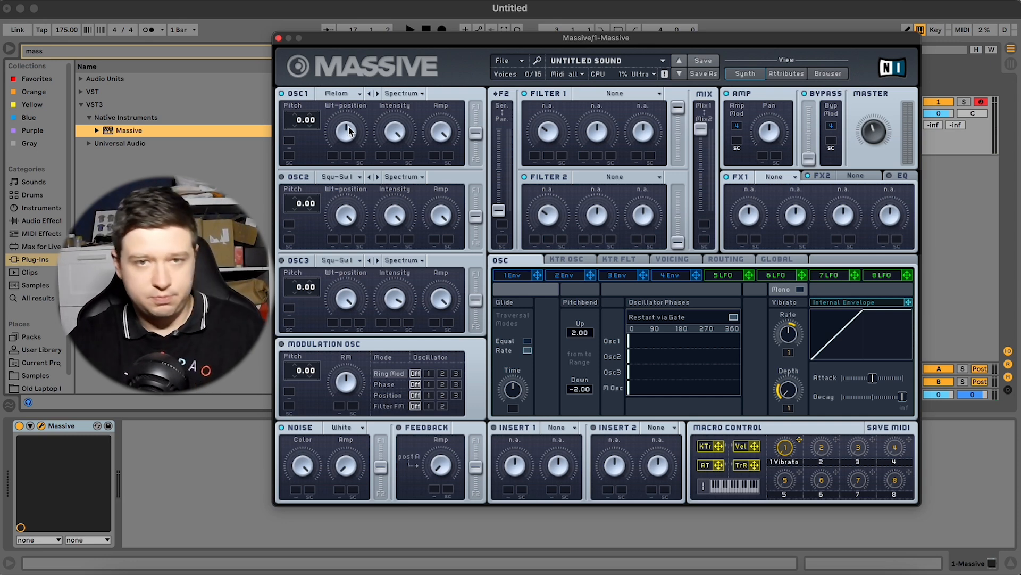
# Set Filter 1 to Daft, raise its cutoff to just below the midpoint, and lower its resonance slightly
pyautogui.click(620, 93)
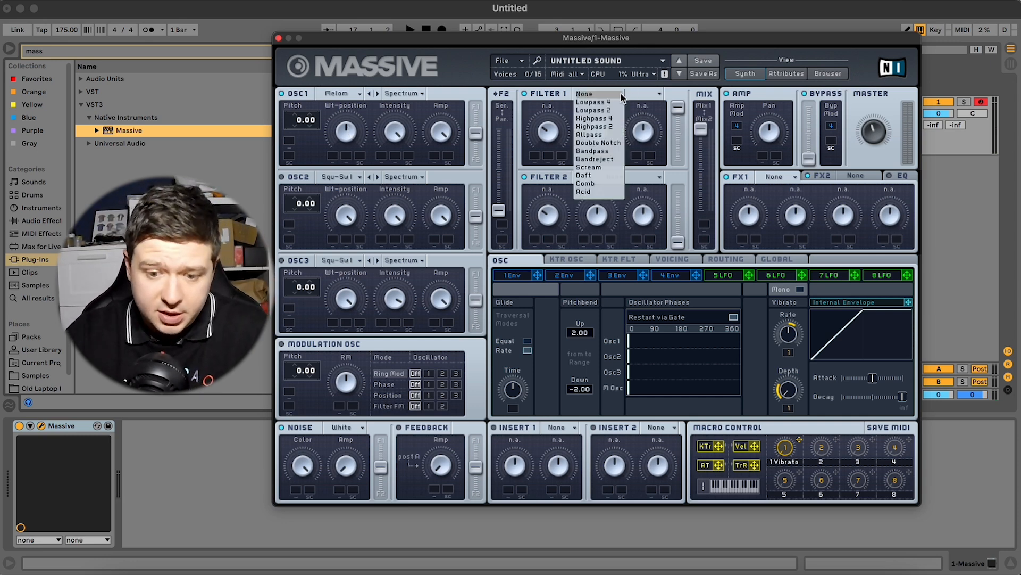
pyautogui.click(595, 176)
pyautogui.moveTo(546, 138); pyautogui.dragTo(553, 126)
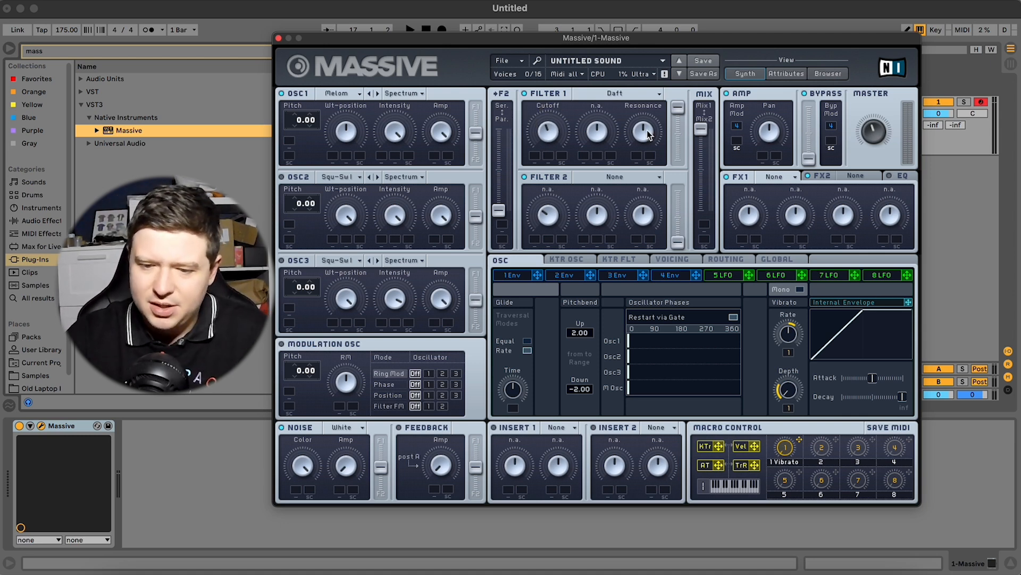
pyautogui.moveTo(647, 133); pyautogui.dragTo(643, 142)
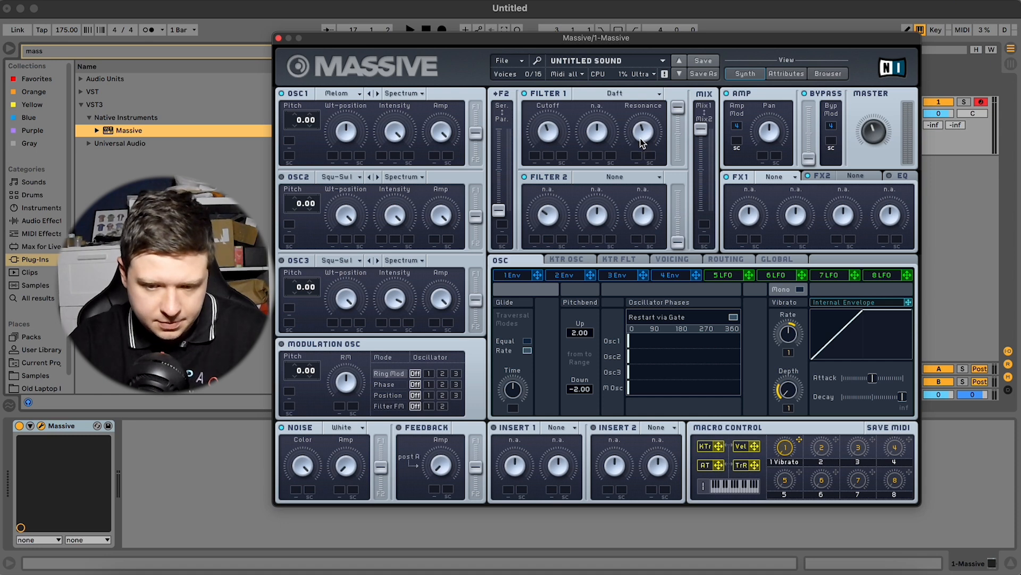
# Load the Tele Tube effect in FX1 and reduce its drive to roughly a quarter
pyautogui.click(781, 182)
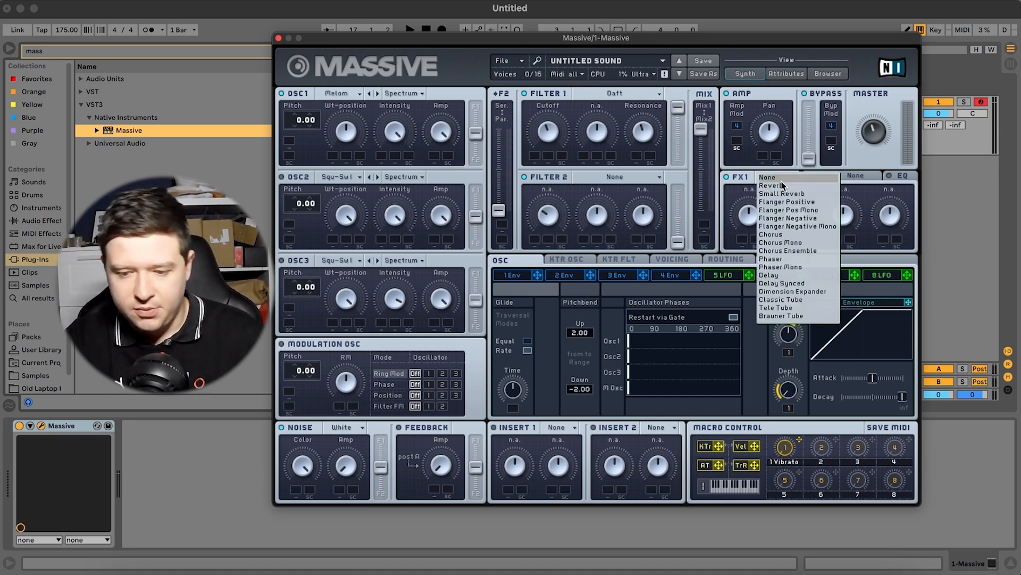
pyautogui.click(793, 310)
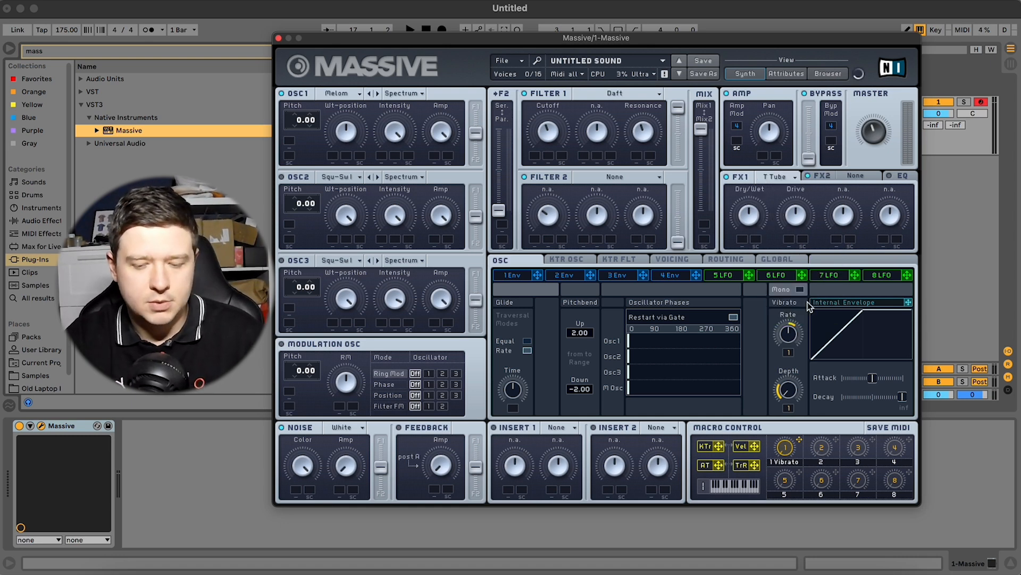
pyautogui.moveTo(803, 217); pyautogui.dragTo(782, 243)
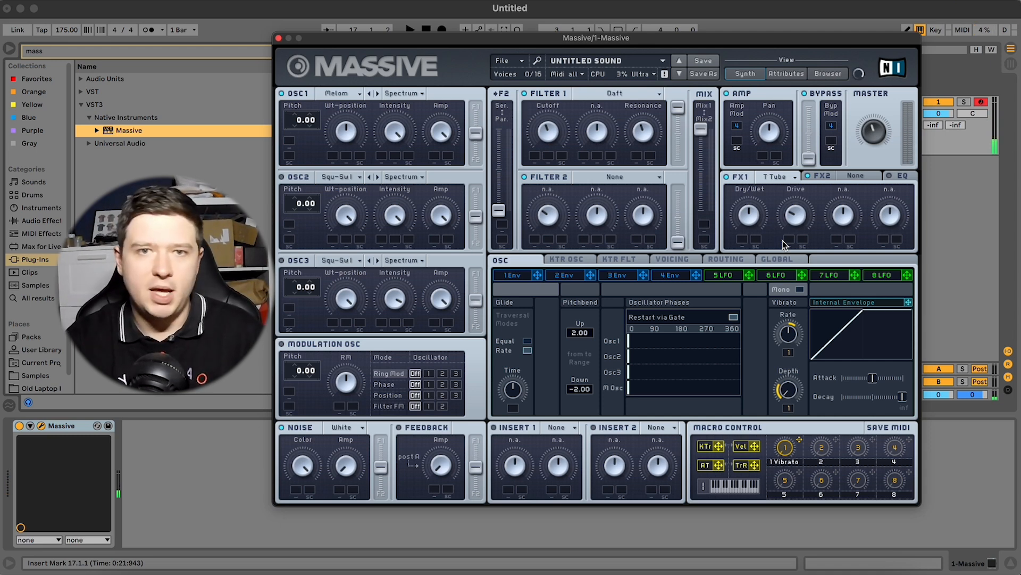
# Sync LFO 5 to the song tempo and set its ratio to 1/4
pyautogui.click(722, 276)
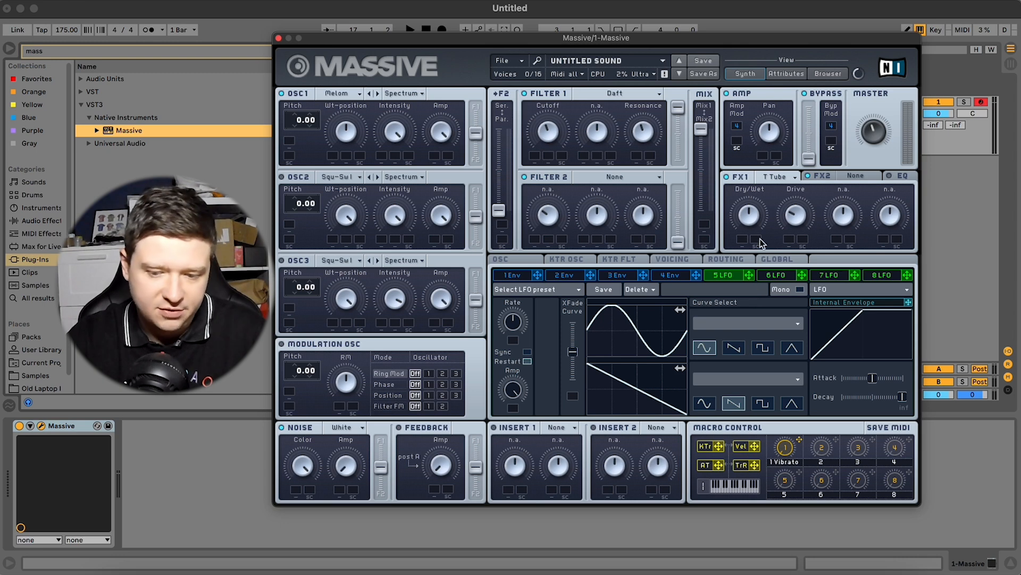
pyautogui.click(531, 351)
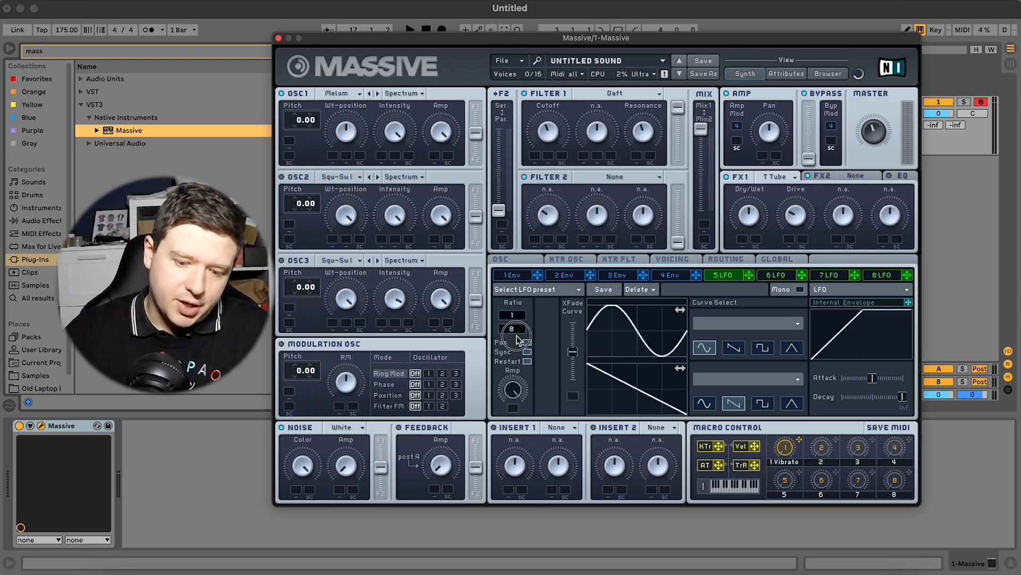
pyautogui.moveTo(517, 339); pyautogui.dragTo(516, 341)
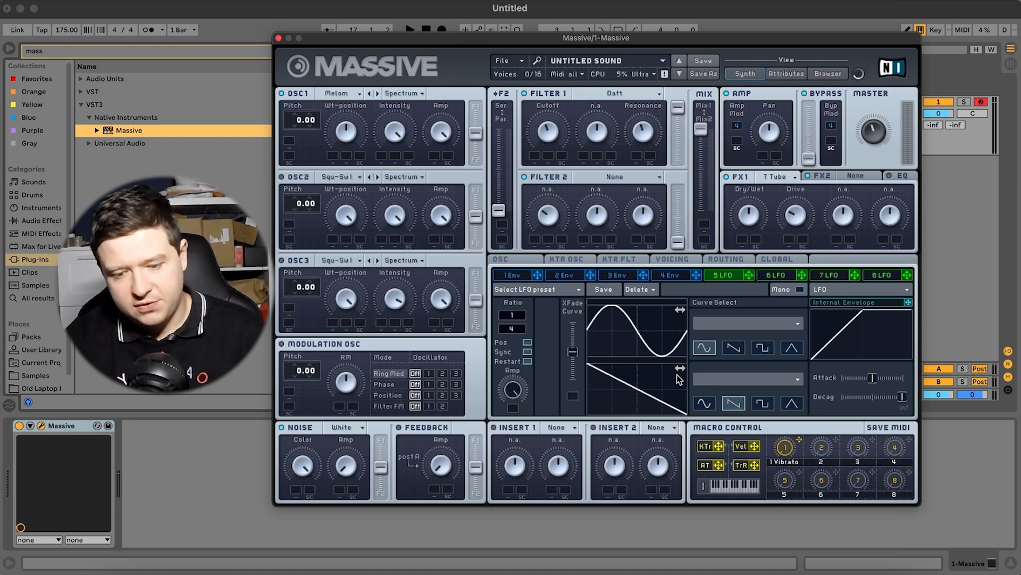
# Choose the Bending 1 shape for LFO 5's lower curve and shift the curve's phase slightly earlier
pyautogui.click(737, 378)
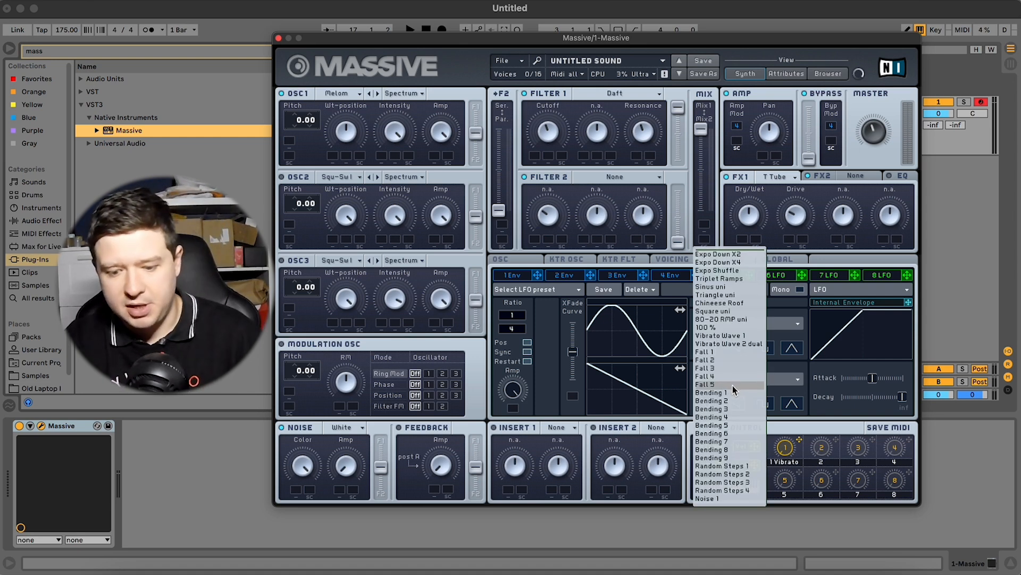
pyautogui.click(729, 395)
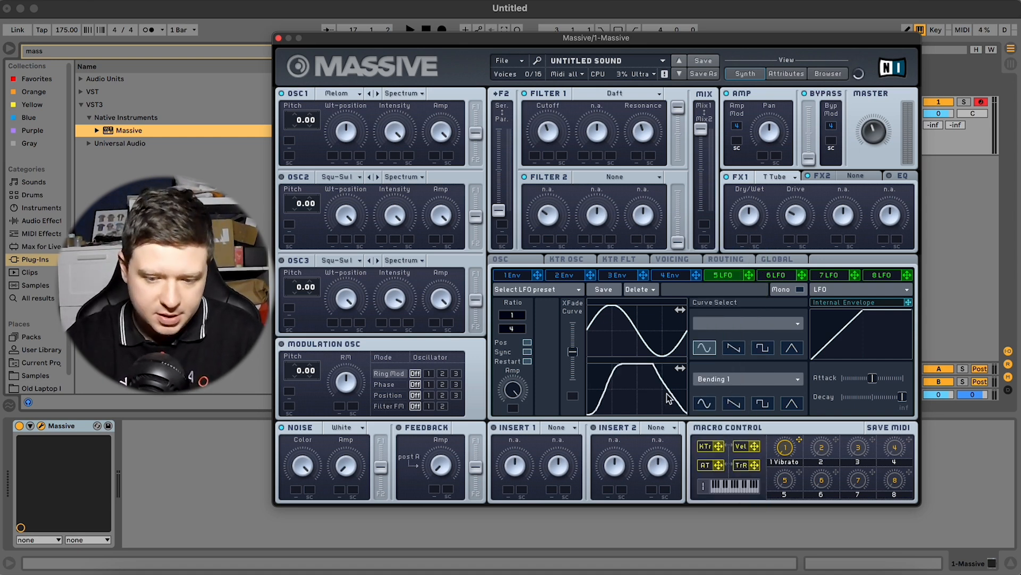
pyautogui.moveTo(668, 398)
pyautogui.mouseDown()
pyautogui.moveTo(639, 369)
pyautogui.moveTo(640, 355)
pyautogui.mouseUp()
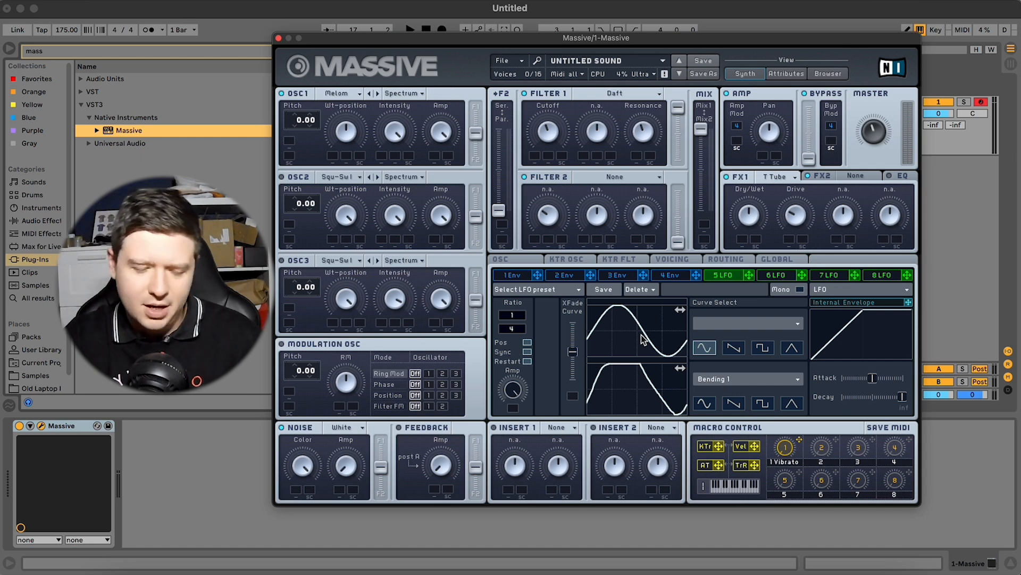
# Assign LFO 5 to the Filter 1 cutoff and the FX1 drive, reducing the modulation range on the drive
pyautogui.press('a')
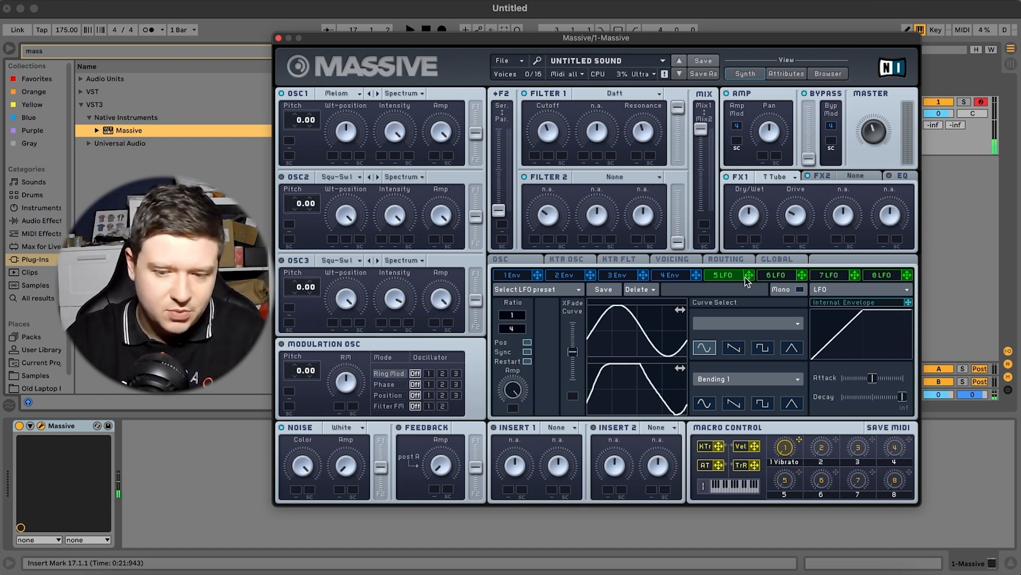
pyautogui.moveTo(751, 275); pyautogui.dragTo(544, 145)
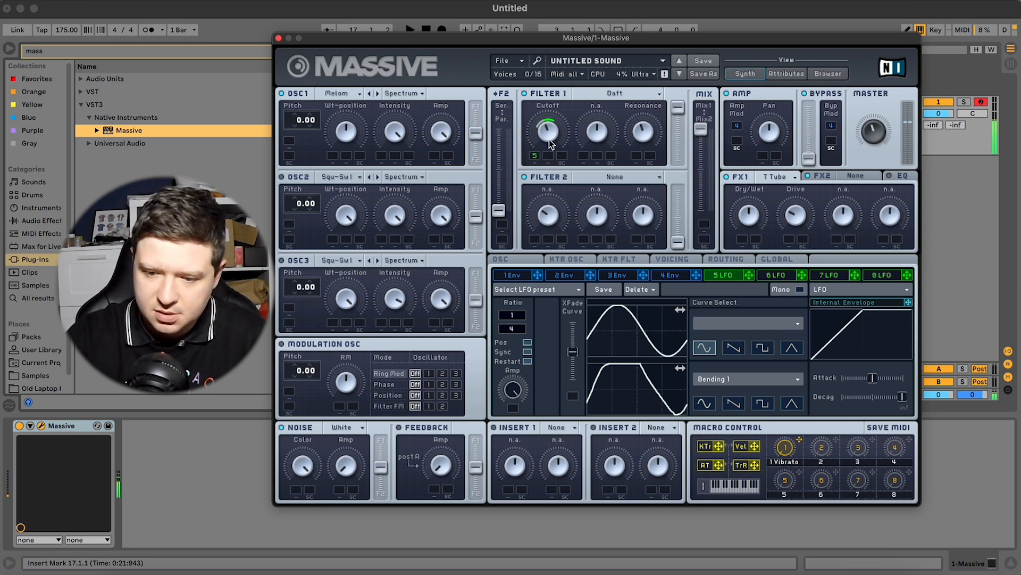
pyautogui.moveTo(748, 275); pyautogui.dragTo(783, 220)
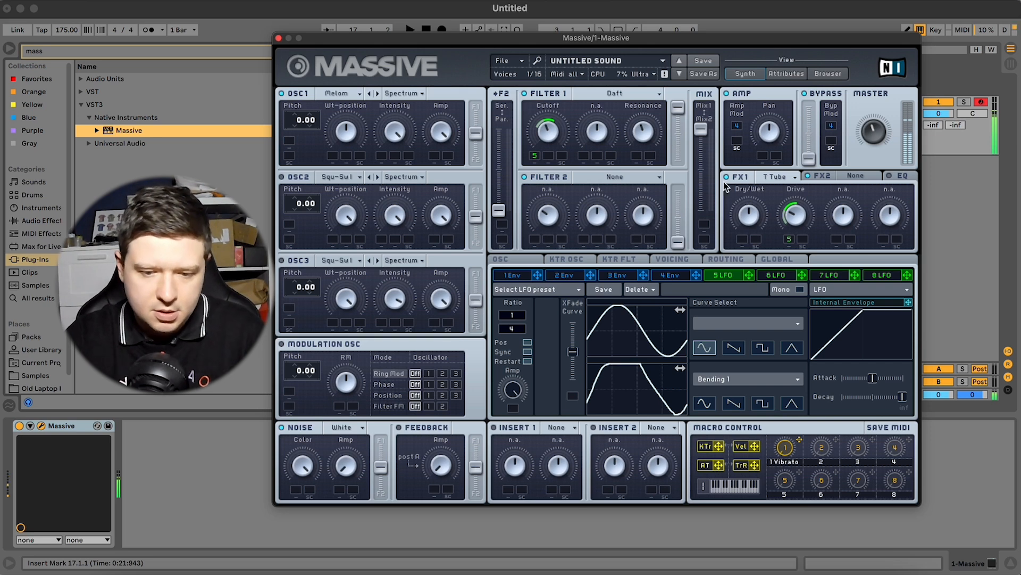
pyautogui.moveTo(789, 237)
pyautogui.mouseDown()
pyautogui.moveTo(789, 246)
pyautogui.moveTo(800, 213)
pyautogui.moveTo(792, 241)
pyautogui.mouseUp()
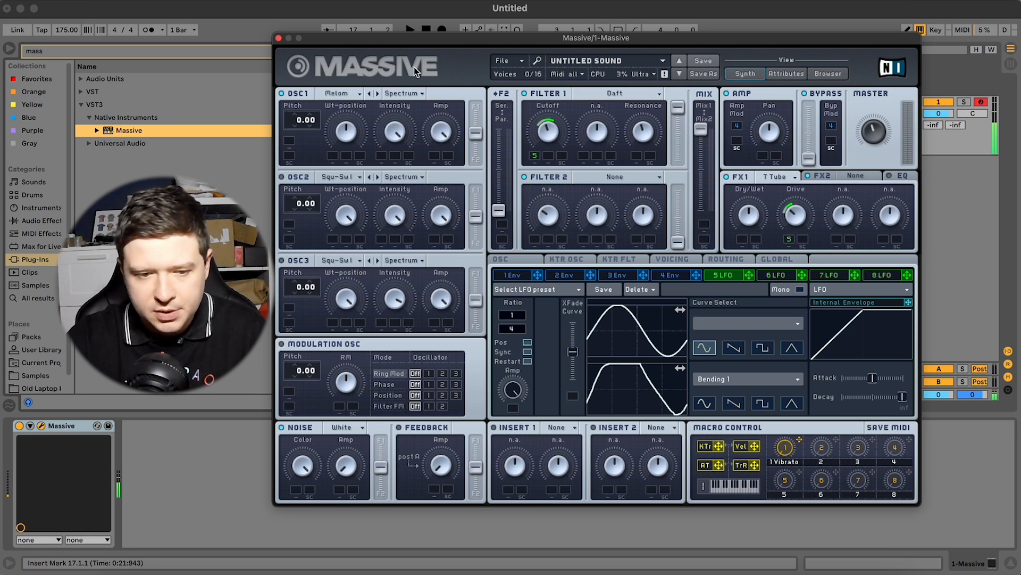
# Close the Massive window and add an EQ Eight audio effect after Massive on the track
pyautogui.click(278, 38)
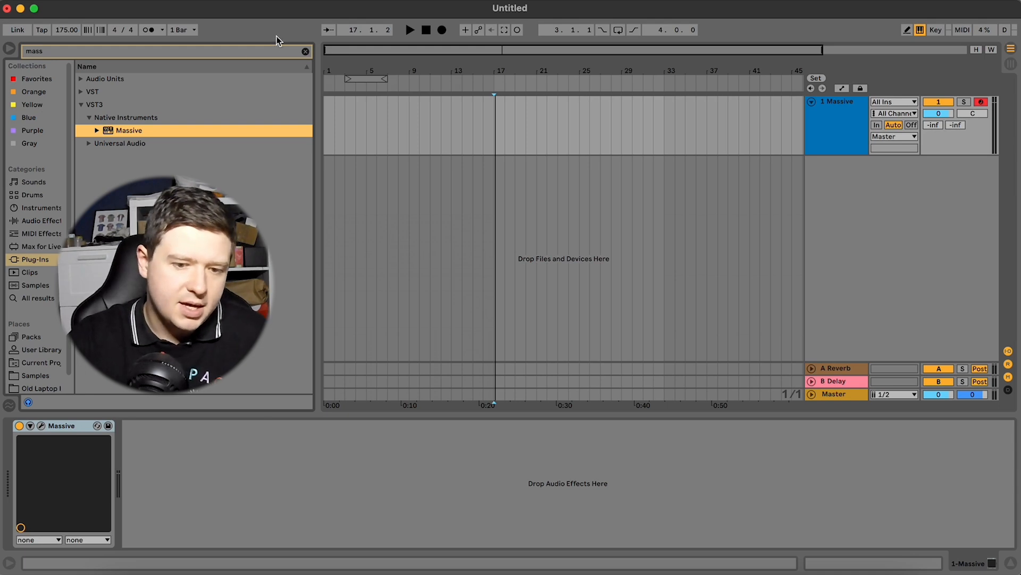
pyautogui.click(306, 51)
pyautogui.click(41, 220)
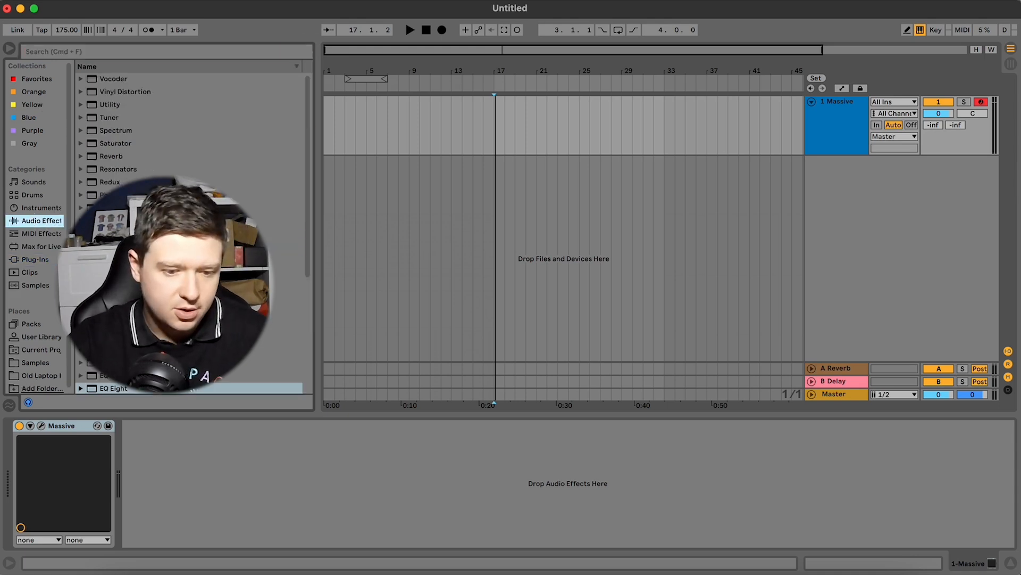
pyautogui.scroll(-3, 120, 137)
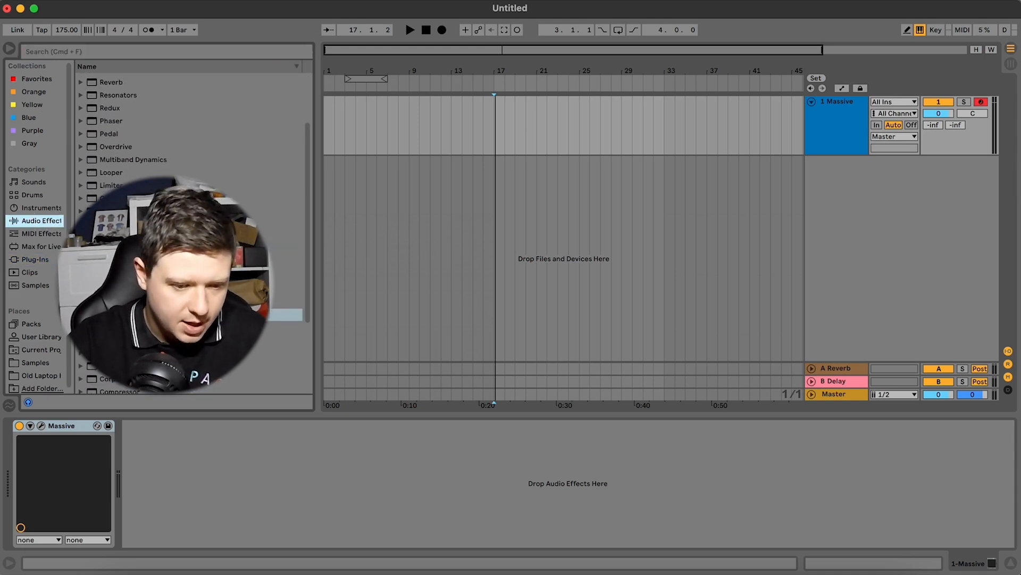
pyautogui.doubleClick(118, 314)
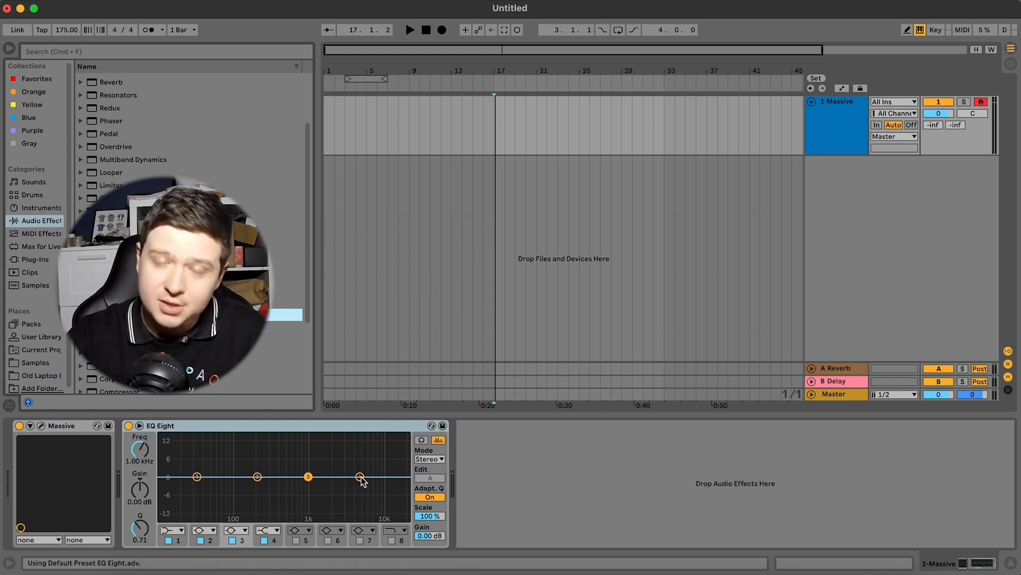
# Boost the highs with EQ Eight's band 4 shelf at about 979 Hz and 9.79 dB
pyautogui.moveTo(360, 477); pyautogui.dragTo(313, 448)
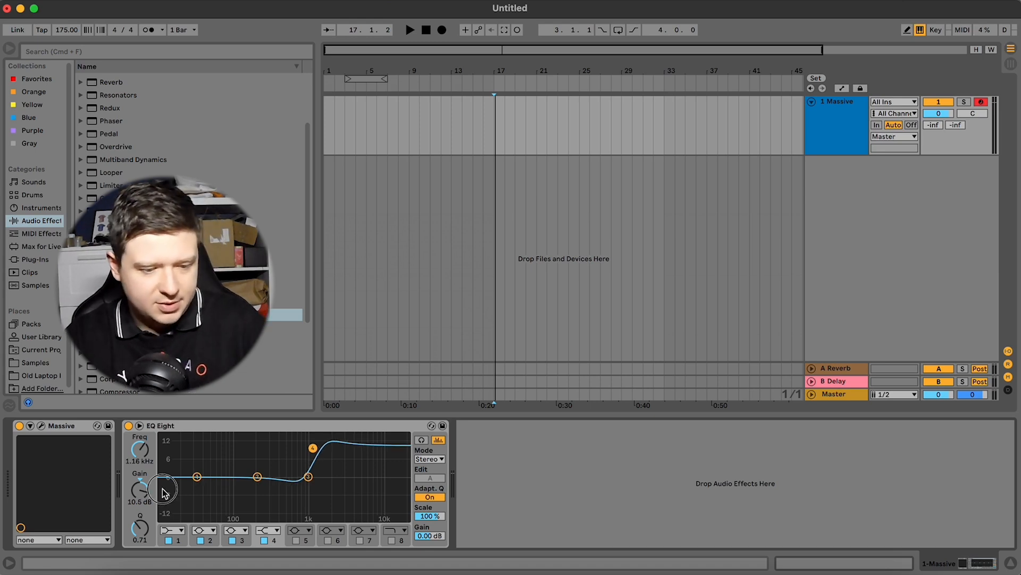
pyautogui.moveTo(140, 493); pyautogui.dragTo(139, 495)
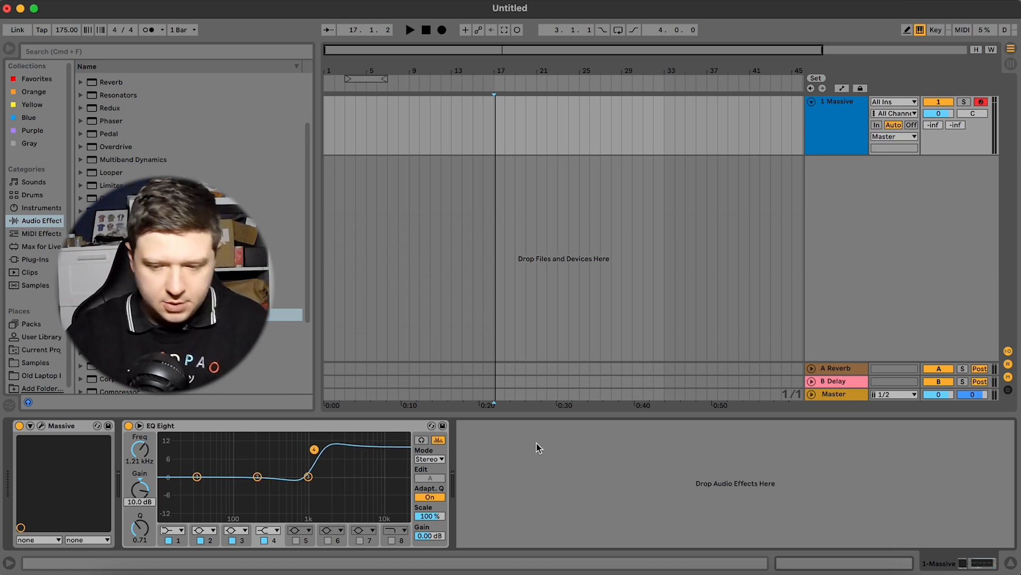
pyautogui.click(543, 510)
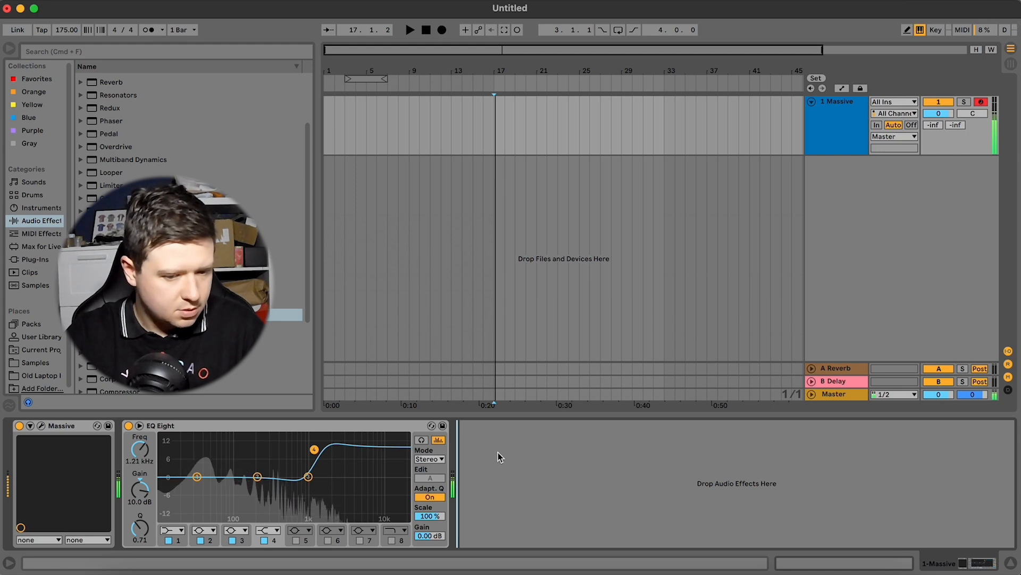
pyautogui.click(311, 445)
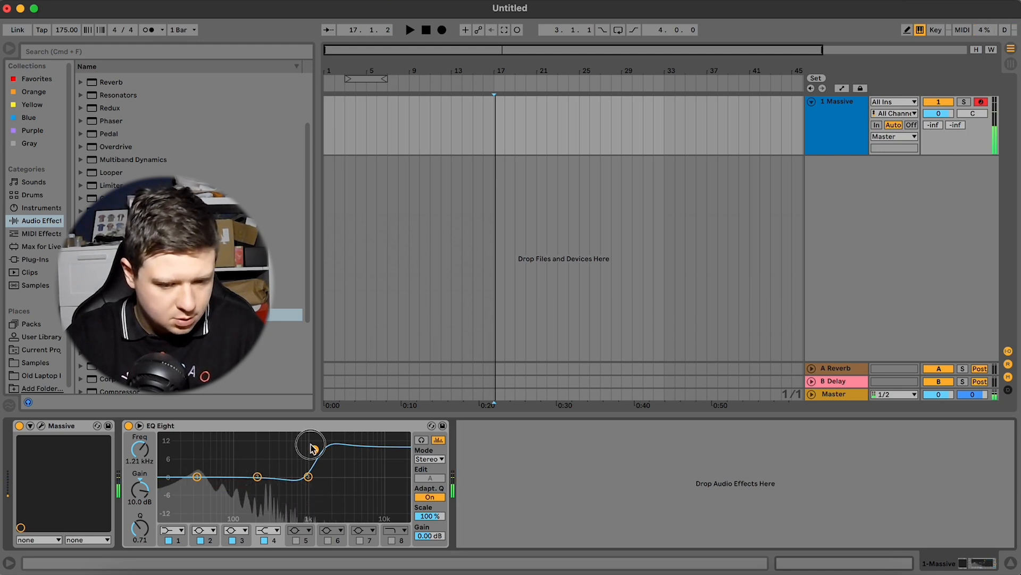
pyautogui.moveTo(311, 447); pyautogui.dragTo(308, 450)
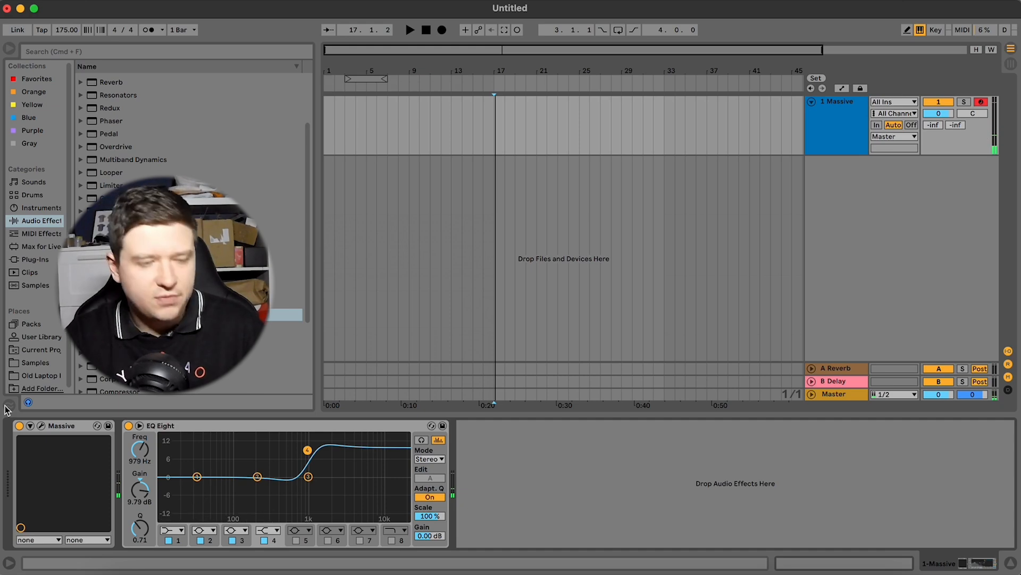
# Reopen Massive to check the FX1 drive, and make EQ Eight's band 1 a low cut at about 102 Hz with Q 0.56
pyautogui.click(41, 426)
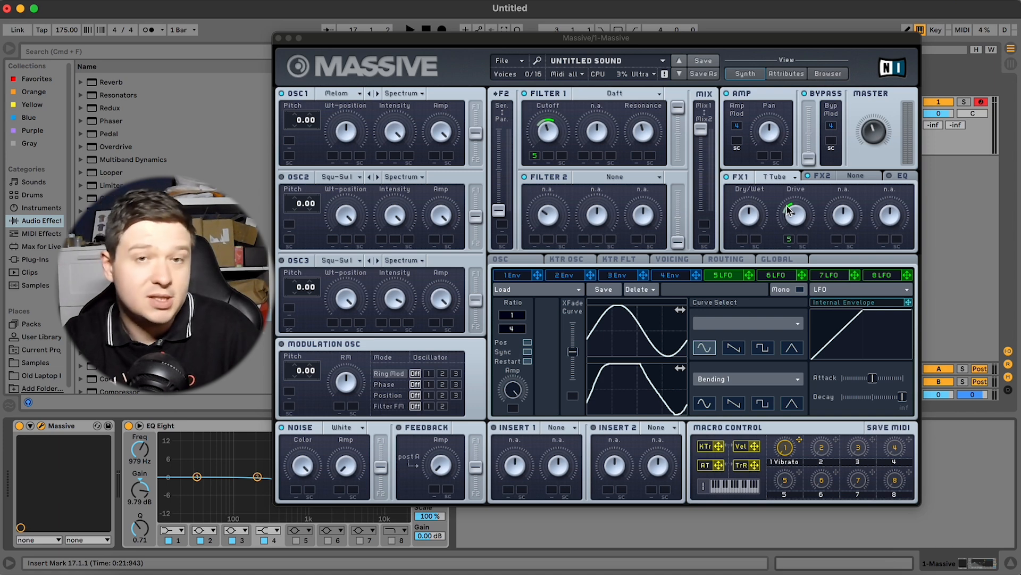
pyautogui.moveTo(796, 215); pyautogui.dragTo(797, 215)
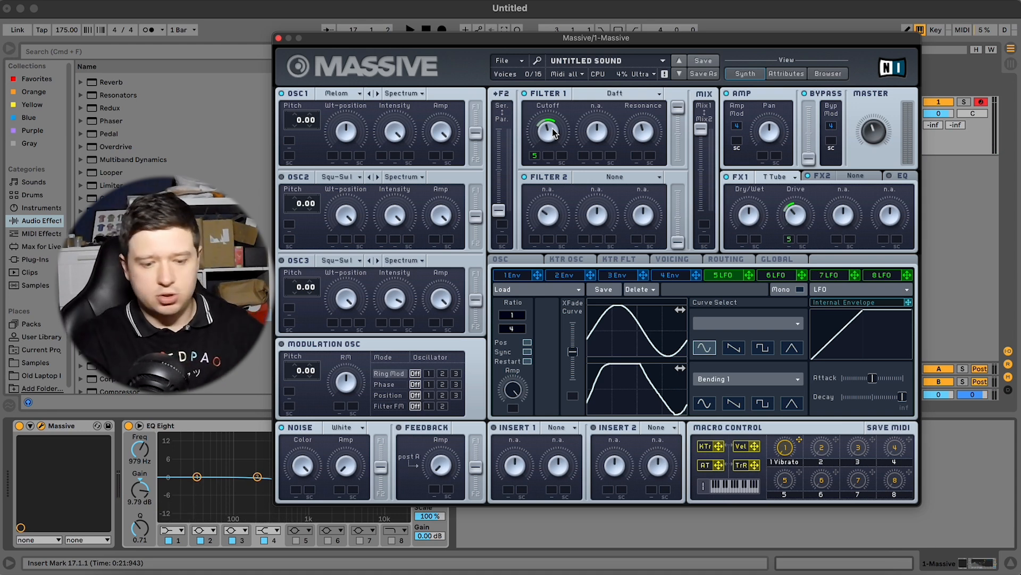
pyautogui.click(188, 425)
pyautogui.click(171, 530)
pyautogui.click(180, 513)
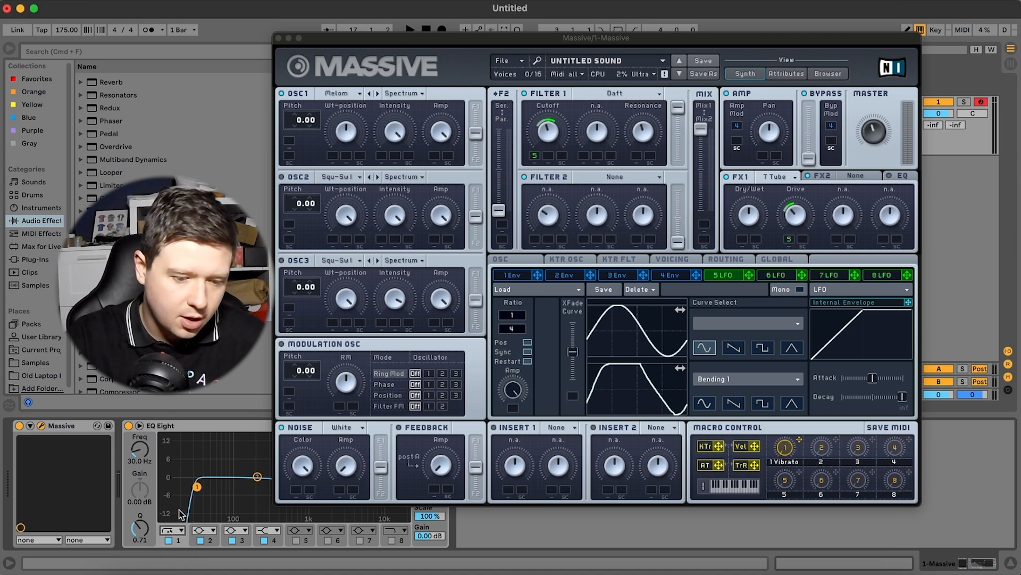
pyautogui.moveTo(198, 487); pyautogui.dragTo(235, 493)
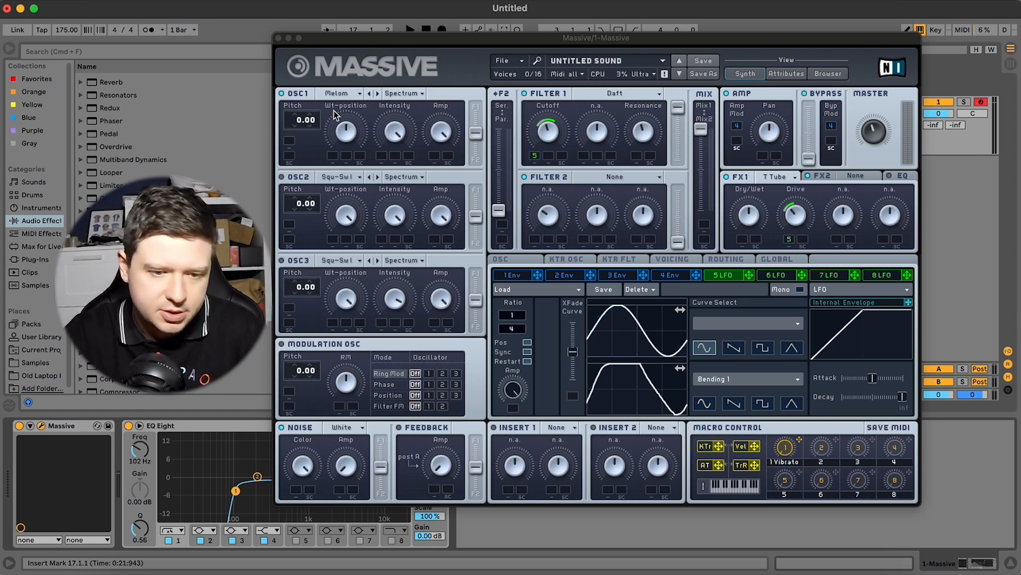
# Close the Massive window and replace the Massive track with a new empty MIDI track
pyautogui.click(278, 38)
pyautogui.click(837, 137)
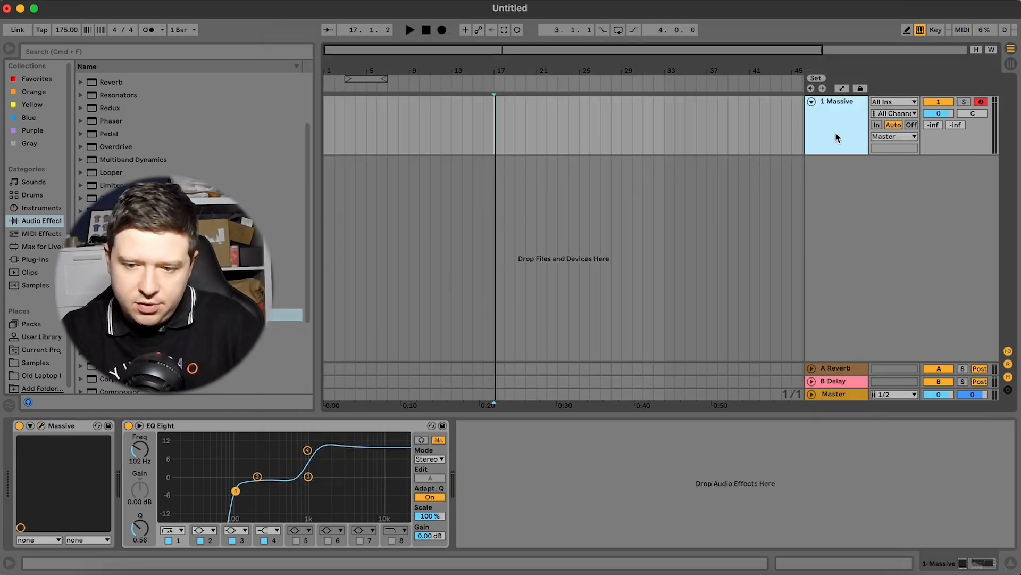
pyautogui.press('shift+super+t')
pyautogui.click(846, 128)
pyautogui.press('Delete')
# Search the plug-ins for serum, load the VST3 version of Serum on the MIDI track, and reposition its window
pyautogui.press('super+f')
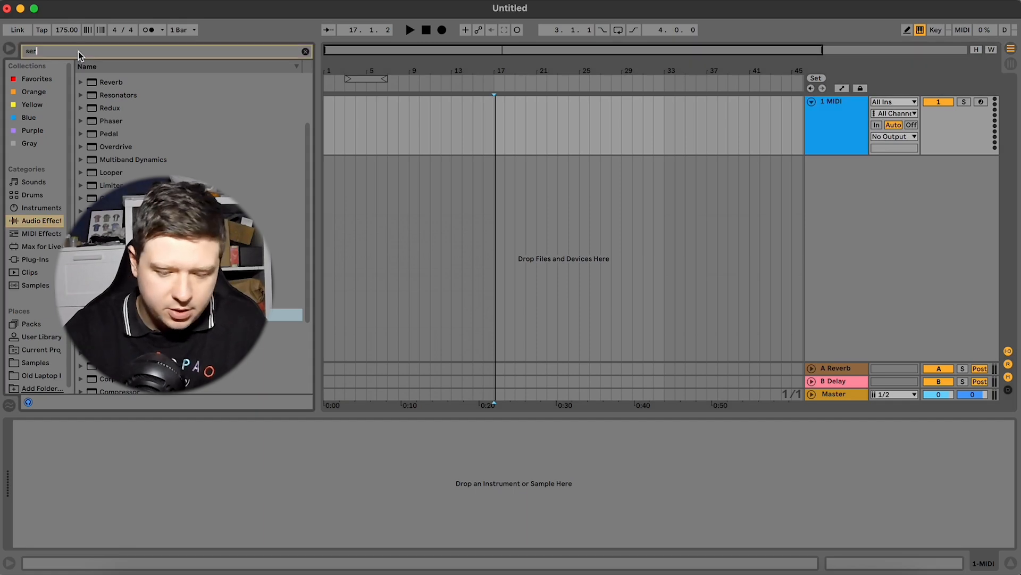
pyautogui.write('serum')
pyautogui.click(35, 260)
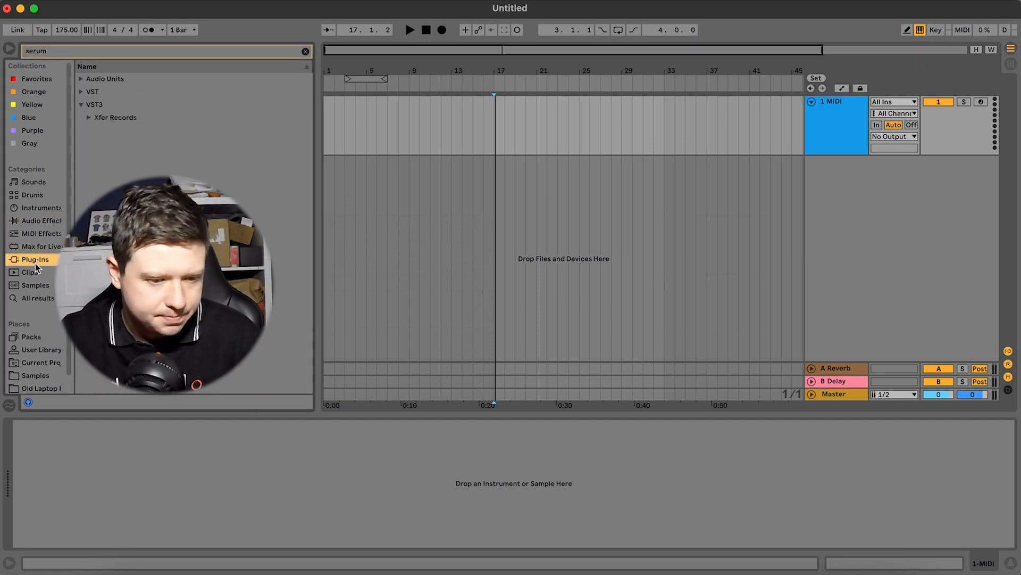
pyautogui.click(88, 118)
pyautogui.doubleClick(112, 131)
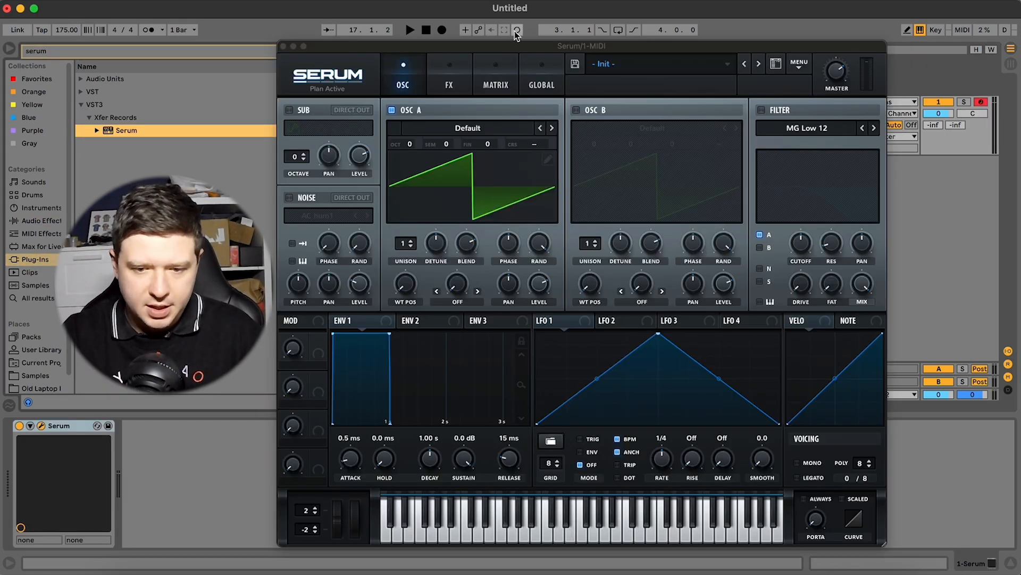
pyautogui.moveTo(498, 48); pyautogui.dragTo(547, 26)
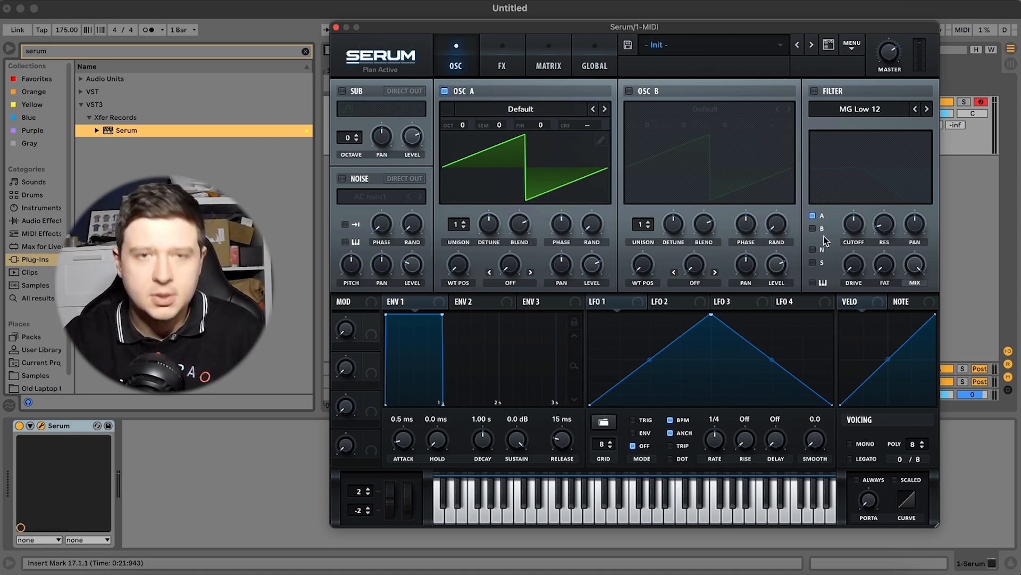
# Load the Analog wavetable BSOD_Square in oscillator A, set its warp mode to FM (From B), and raise the warp amount
pyautogui.click(545, 111)
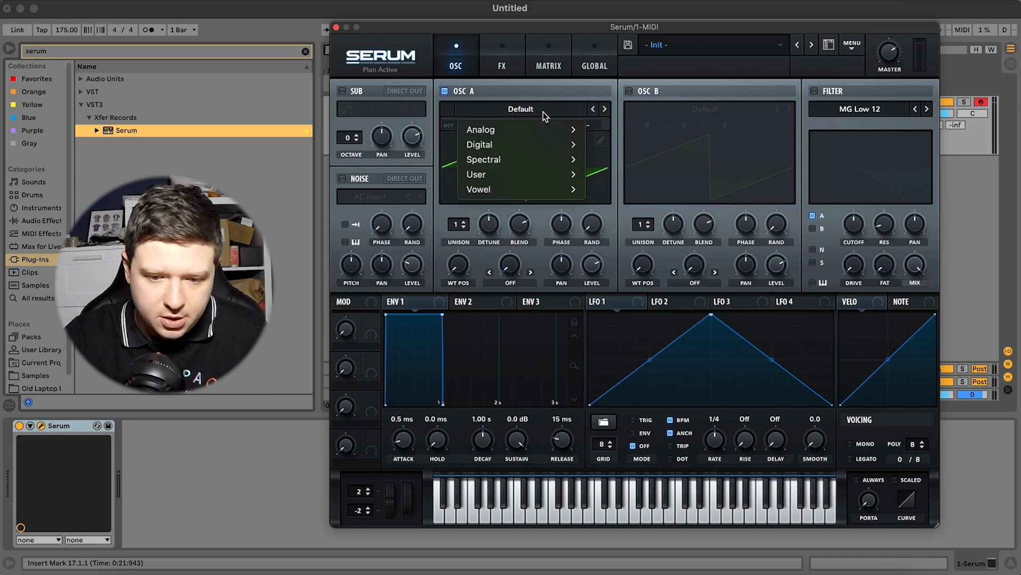
pyautogui.moveTo(543, 129)
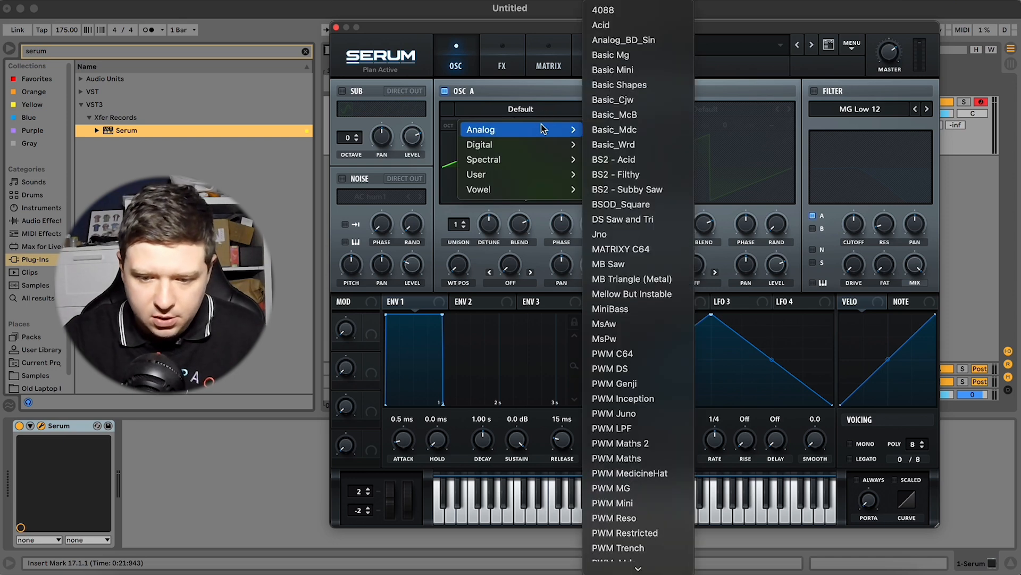
pyautogui.click(615, 205)
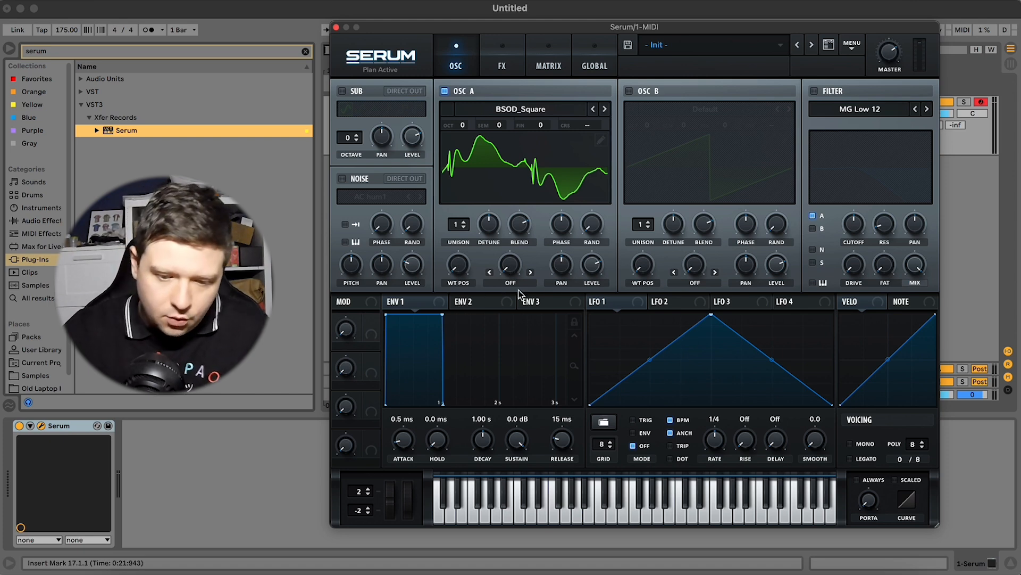
pyautogui.click(510, 276)
pyautogui.scroll(-2, 535, 392)
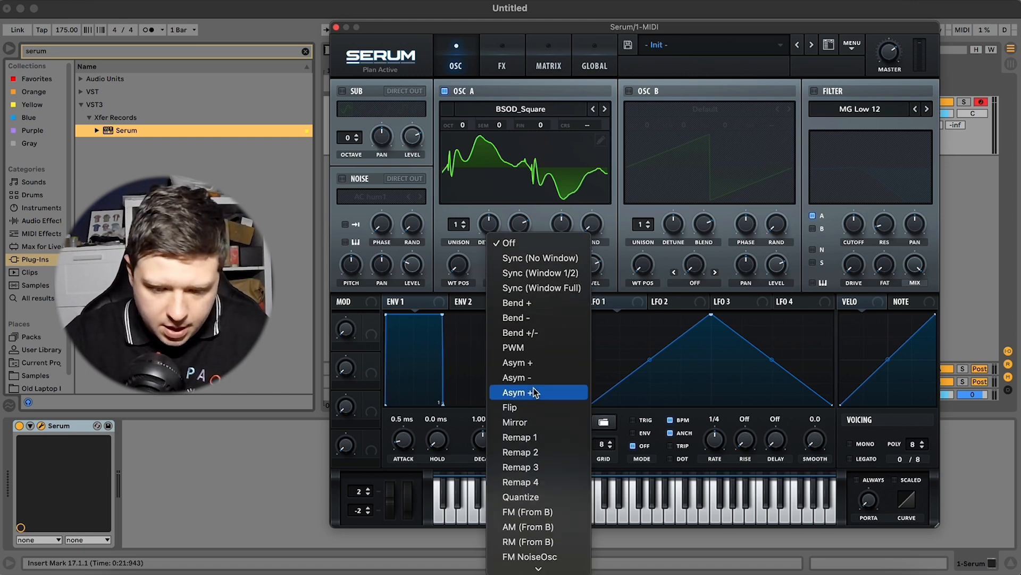
pyautogui.click(531, 505)
pyautogui.moveTo(506, 264); pyautogui.dragTo(612, 26)
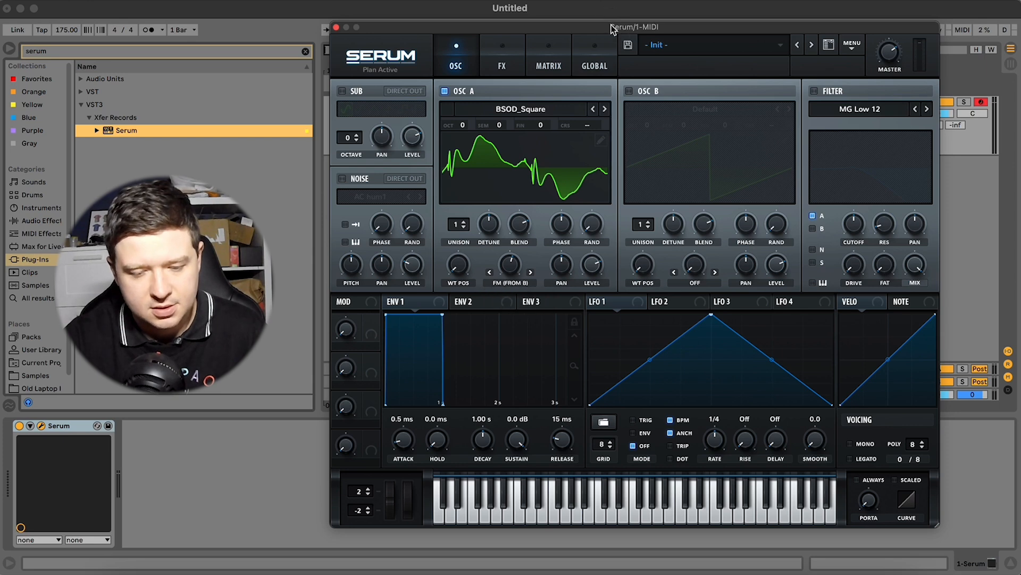
# Enable oscillator B with the Digital wavetable FFT_Animal 1 and set its wavetable position to 110
pyautogui.click(635, 92)
pyautogui.click(679, 111)
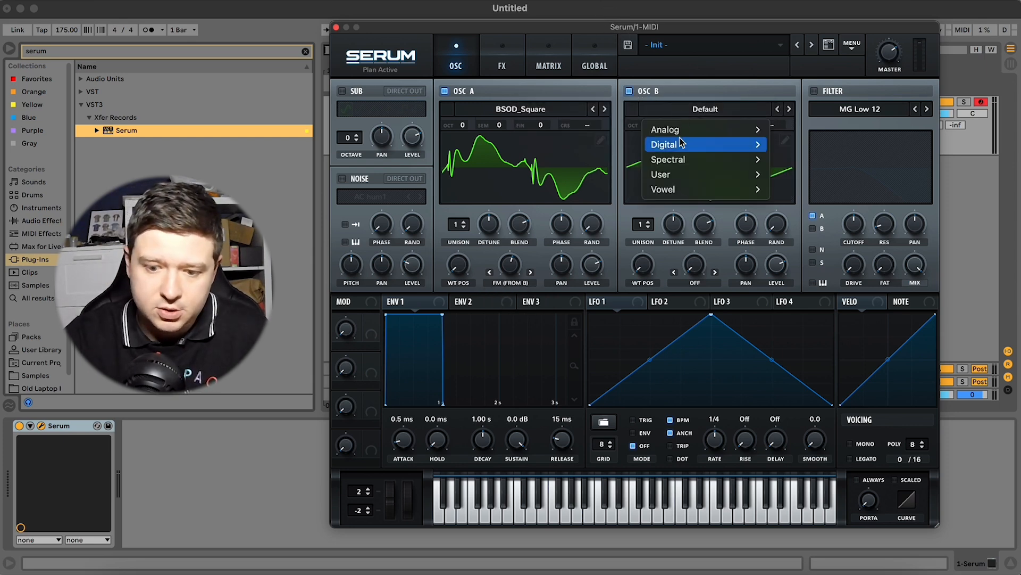
pyautogui.moveTo(680, 142)
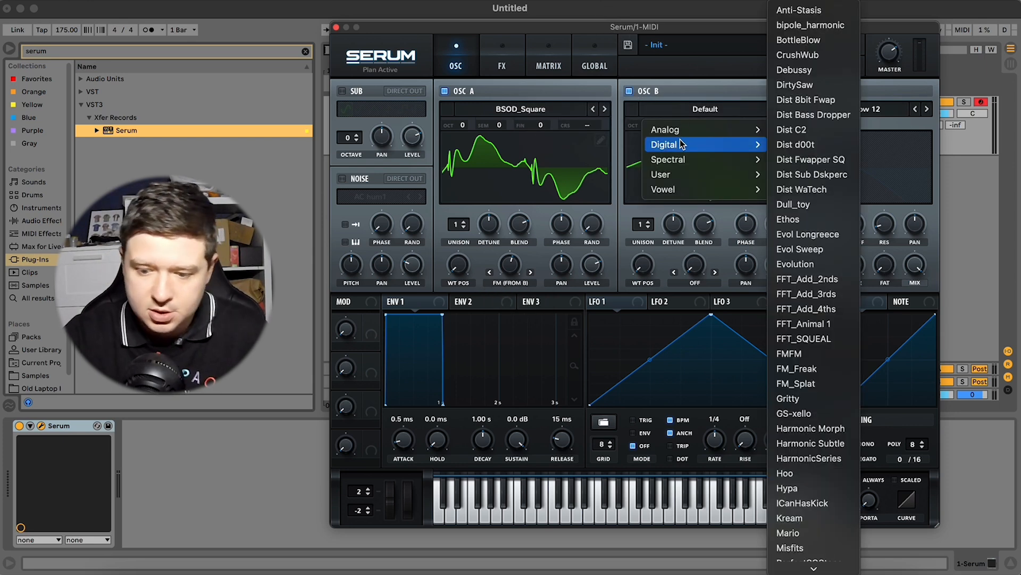
pyautogui.click(797, 324)
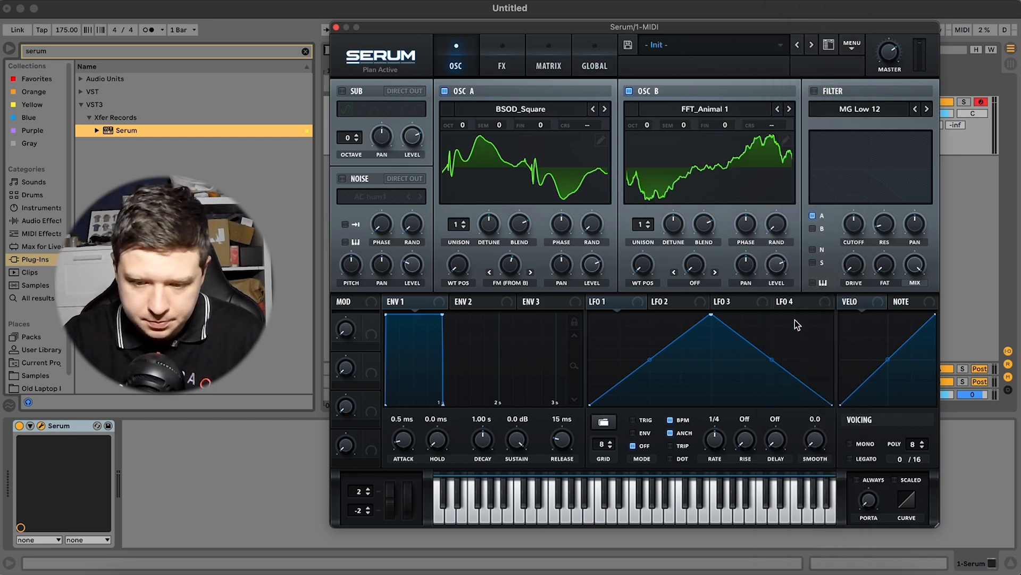
pyautogui.moveTo(649, 274)
pyautogui.moveTo(649, 274); pyautogui.dragTo(666, 229)
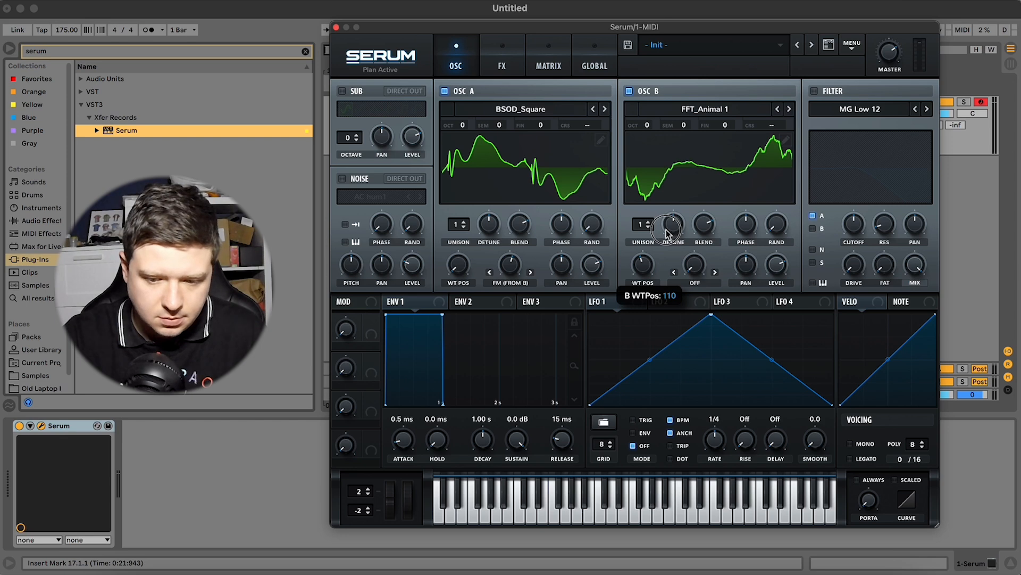
# Set oscillator B's warp mode to Bend + with a raised amount, and raise its octave to +3
pyautogui.click(692, 281)
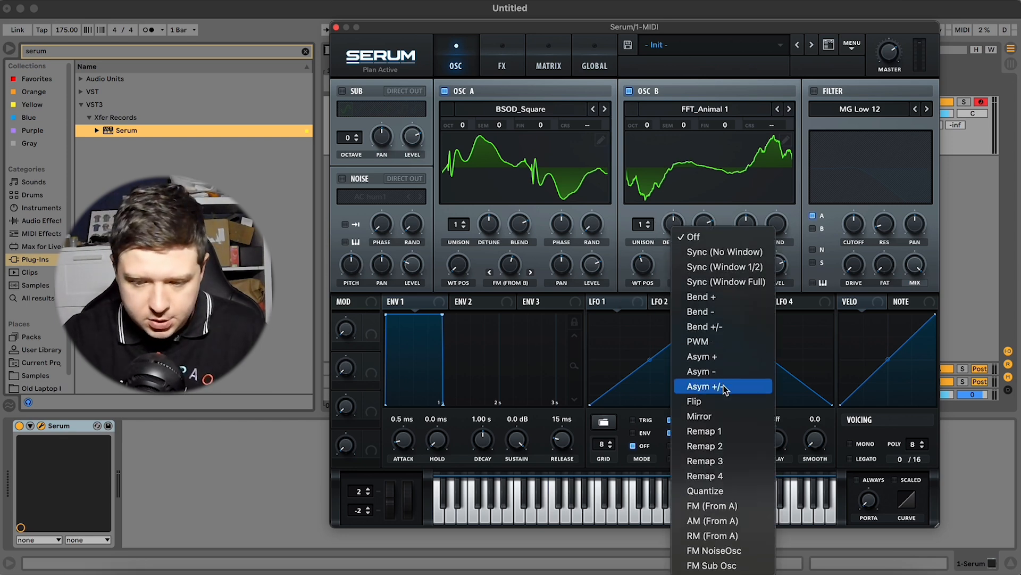
pyautogui.click(701, 297)
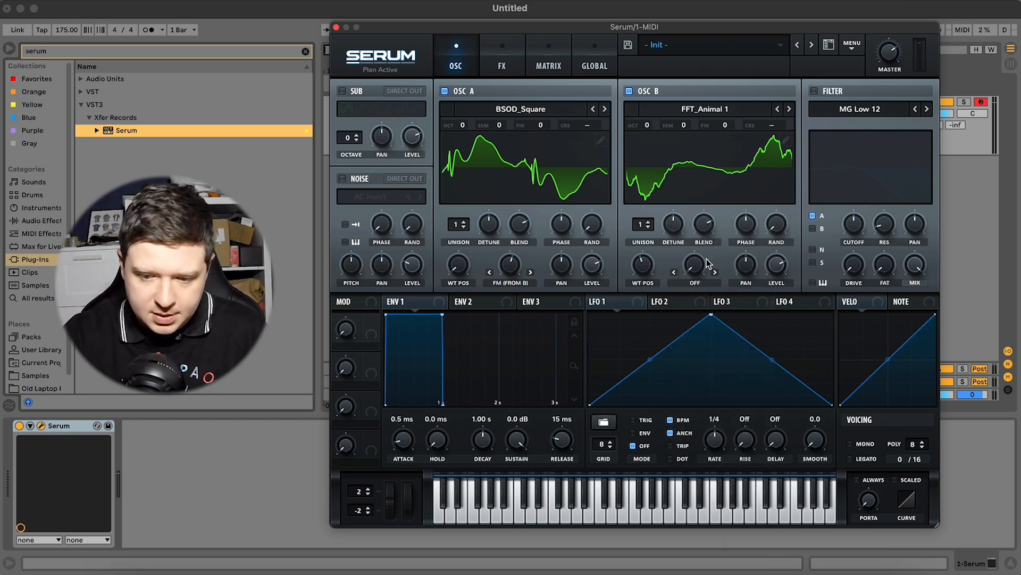
pyautogui.moveTo(694, 264); pyautogui.dragTo(746, 146)
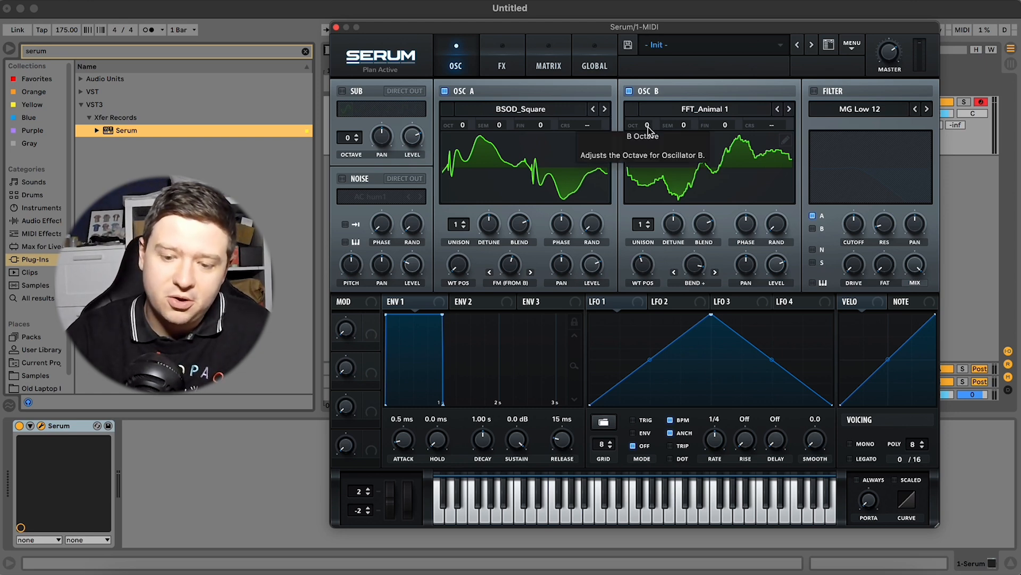
pyautogui.moveTo(648, 127); pyautogui.dragTo(664, 87)
pyautogui.press('a')
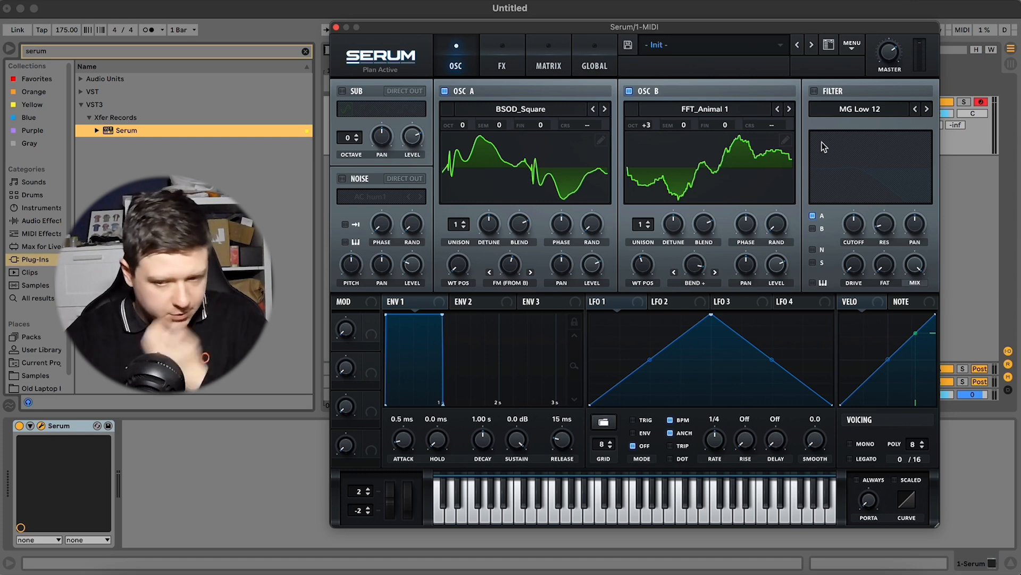
# Enable the filter, set its type to Low 18, and lower the cutoff to about 128 Hz
pyautogui.click(814, 91)
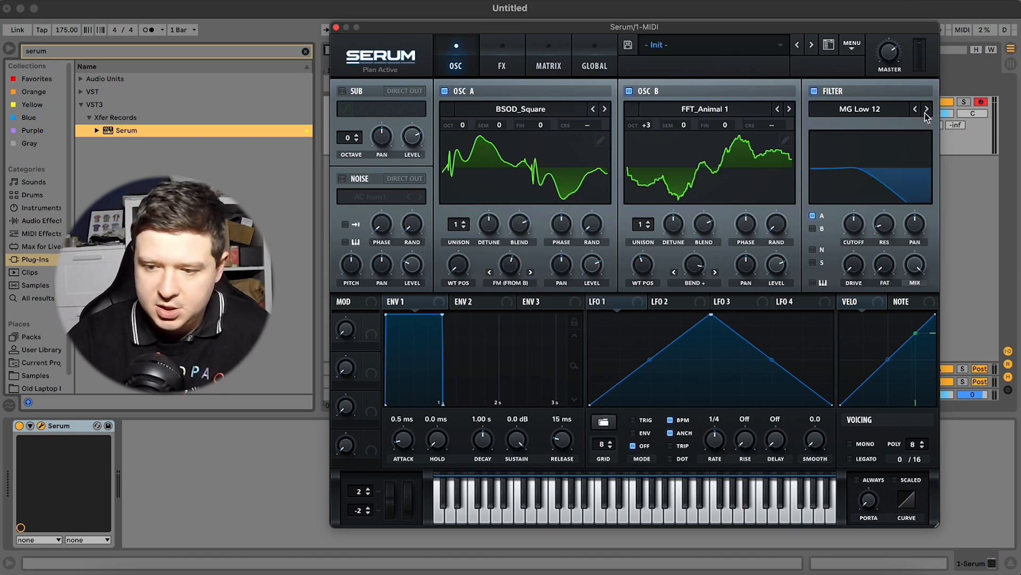
pyautogui.click(877, 113)
pyautogui.moveTo(872, 130)
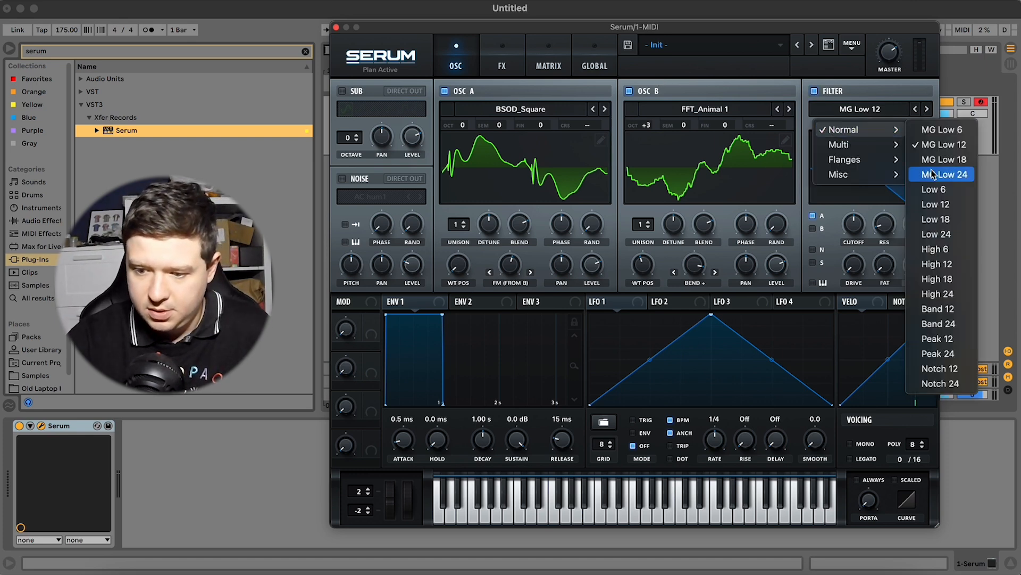
pyautogui.click(936, 219)
pyautogui.moveTo(854, 224); pyautogui.dragTo(854, 249)
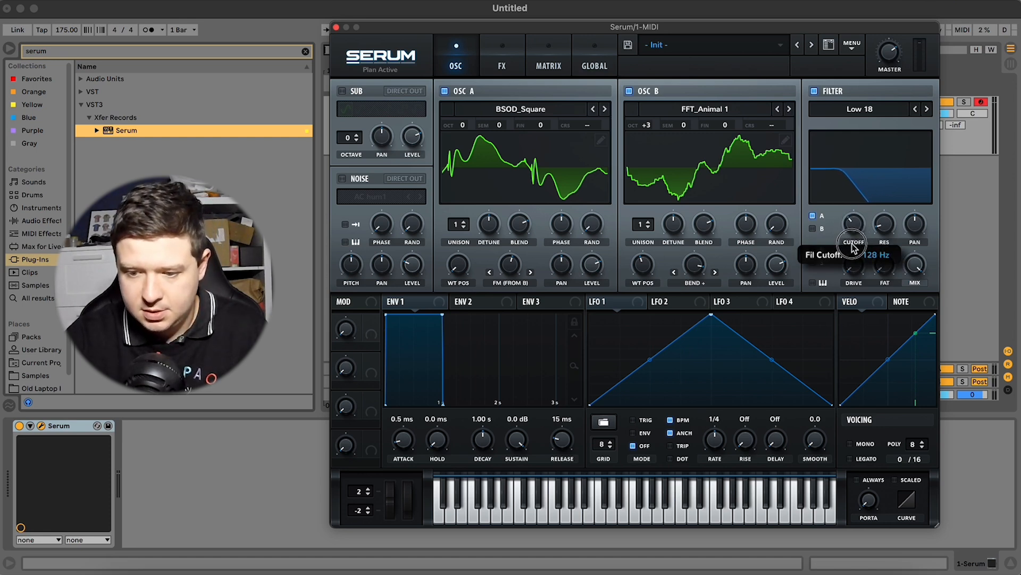
pyautogui.moveTo(854, 248); pyautogui.dragTo(894, 202)
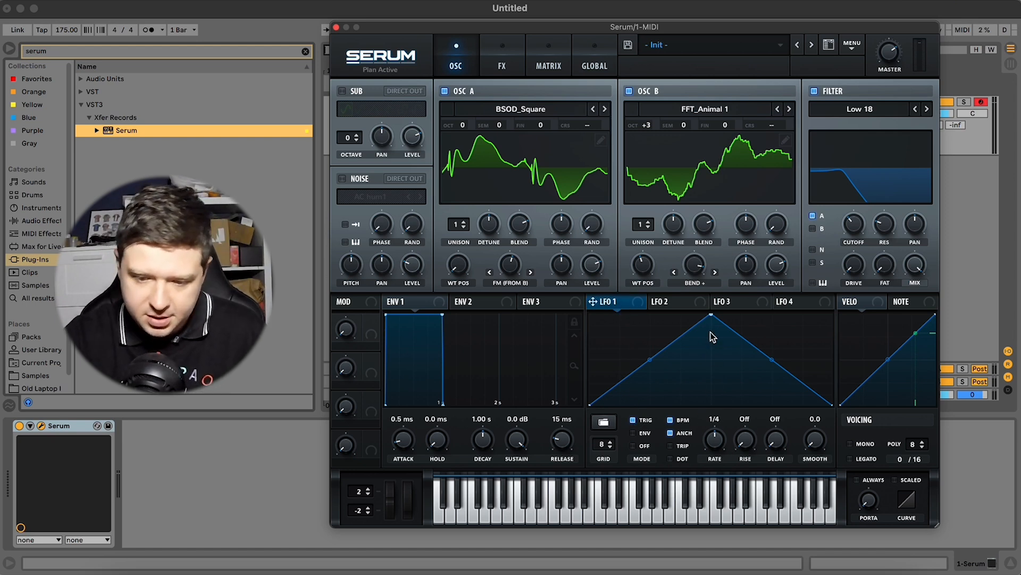
# Shift LFO 1's peak to about a third of the cycle and bend its rise and fall into rounded outward curves
pyautogui.moveTo(714, 316); pyautogui.dragTo(660, 316)
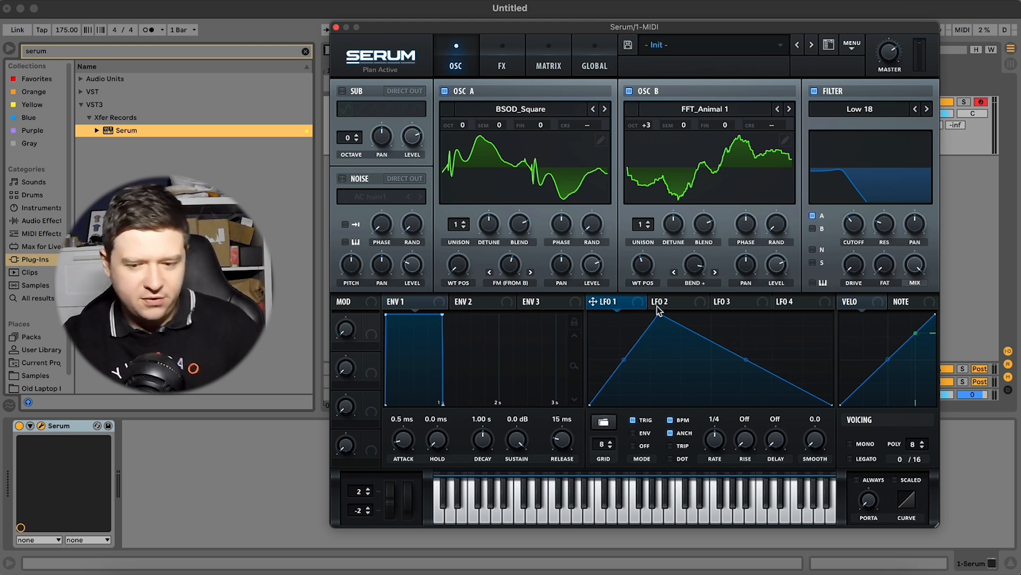
pyautogui.moveTo(626, 361); pyautogui.dragTo(621, 340)
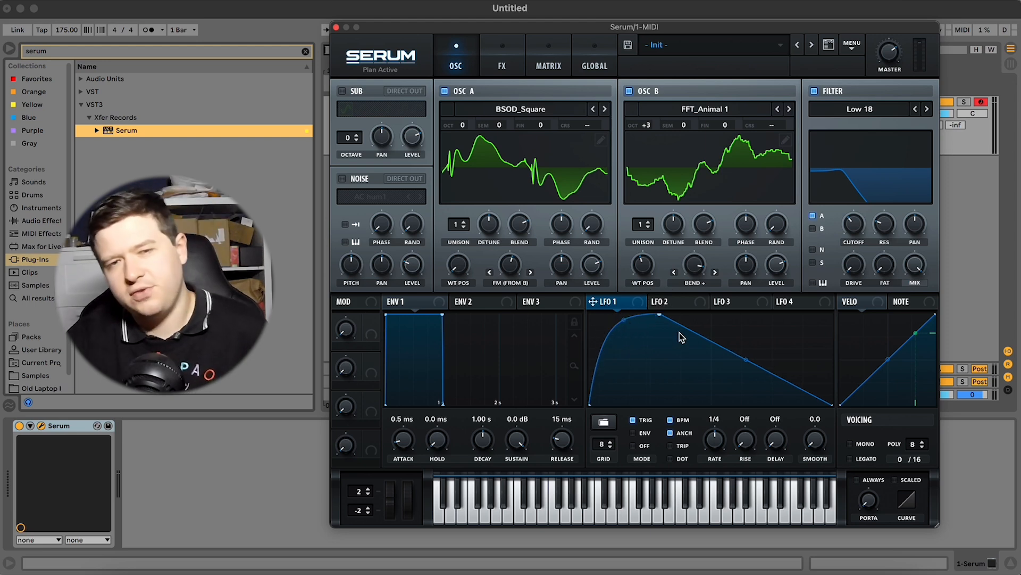
pyautogui.moveTo(747, 360); pyautogui.dragTo(746, 343)
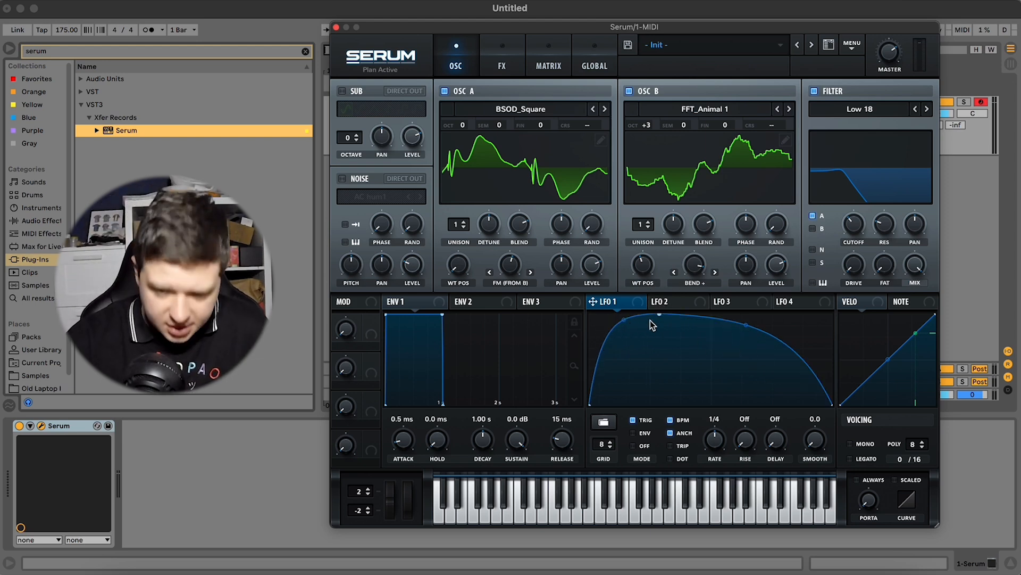
pyautogui.moveTo(659, 315); pyautogui.dragTo(663, 314)
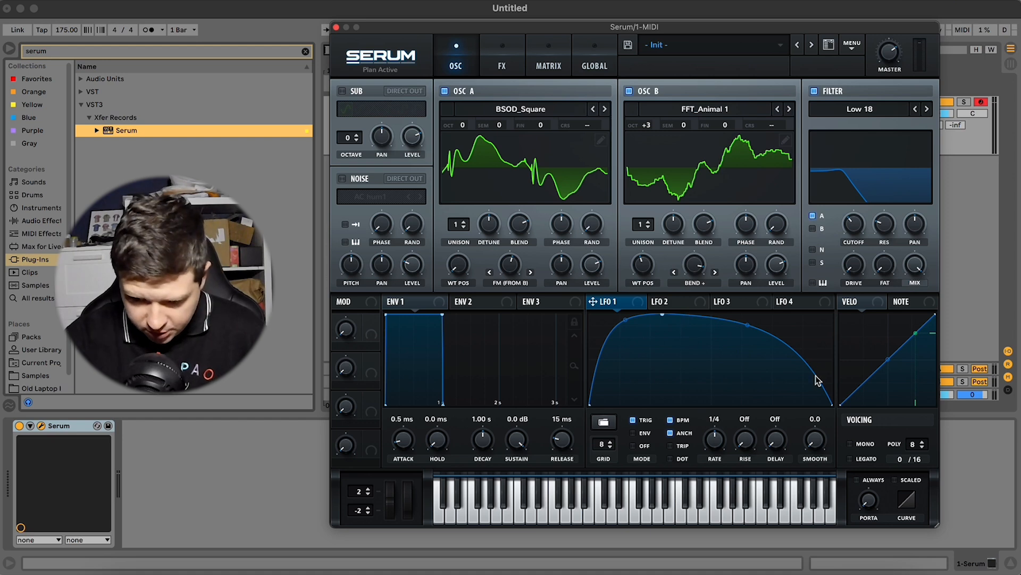
# Add a mid-height point just past the middle of LFO 1's fall, soften the rise, and curve the tail down to zero
pyautogui.doubleClick(823, 391)
pyautogui.moveTo(823, 392); pyautogui.dragTo(701, 367)
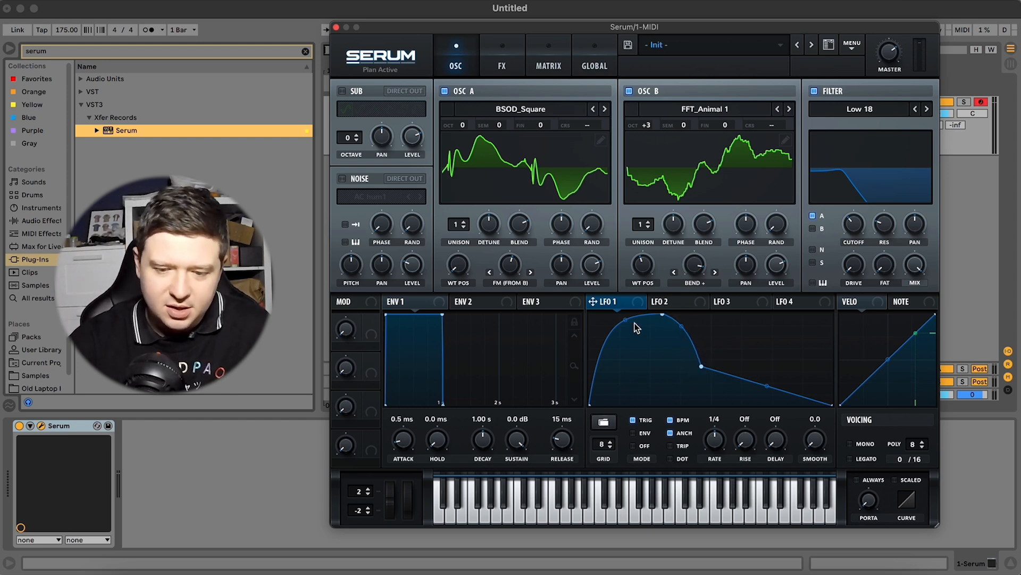
pyautogui.moveTo(627, 322); pyautogui.dragTo(627, 332)
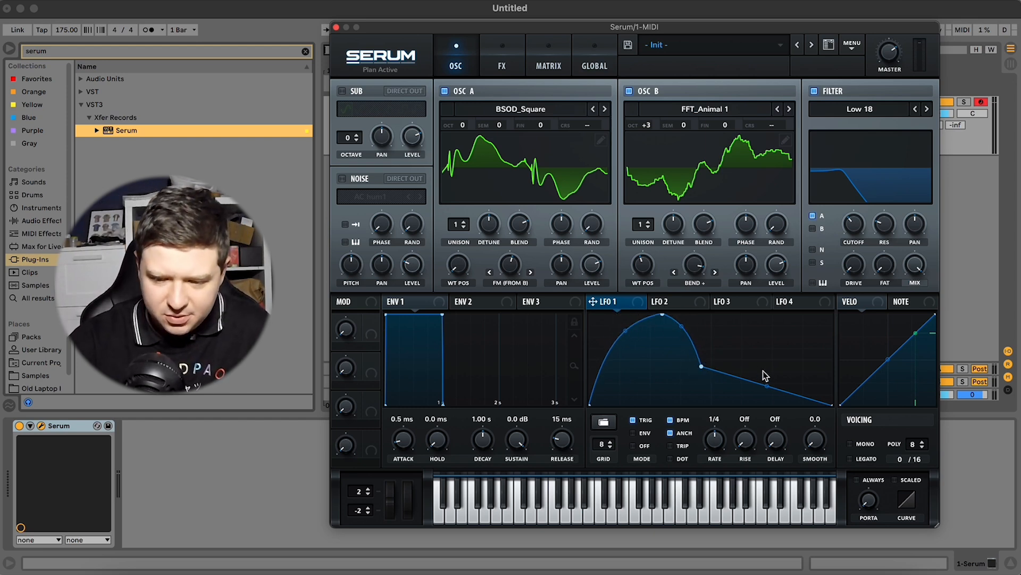
pyautogui.moveTo(766, 385); pyautogui.dragTo(770, 408)
pyautogui.moveTo(700, 366); pyautogui.dragTo(722, 369)
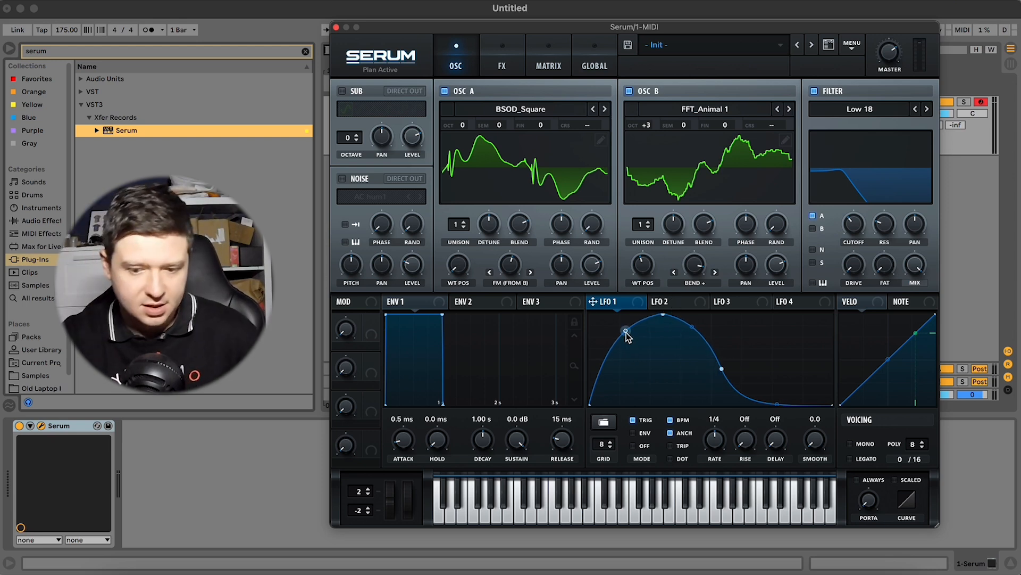
# Fine-tune LFO 1's rise curvature, peak position and mid-fall point into a smooth hump with a low tail
pyautogui.moveTo(626, 332); pyautogui.dragTo(627, 327)
pyautogui.moveTo(724, 368); pyautogui.dragTo(718, 365)
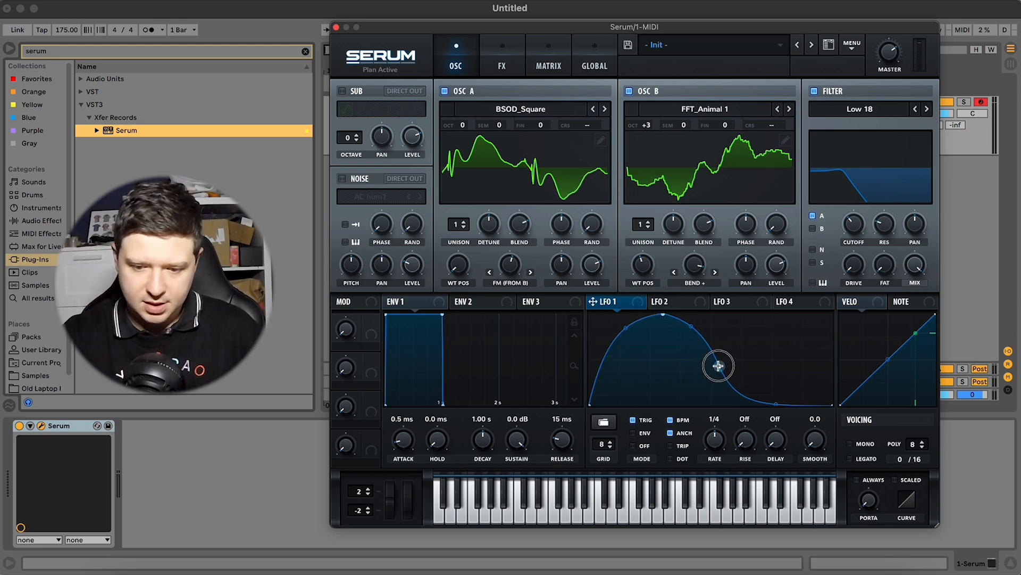
pyautogui.moveTo(666, 314); pyautogui.dragTo(659, 315)
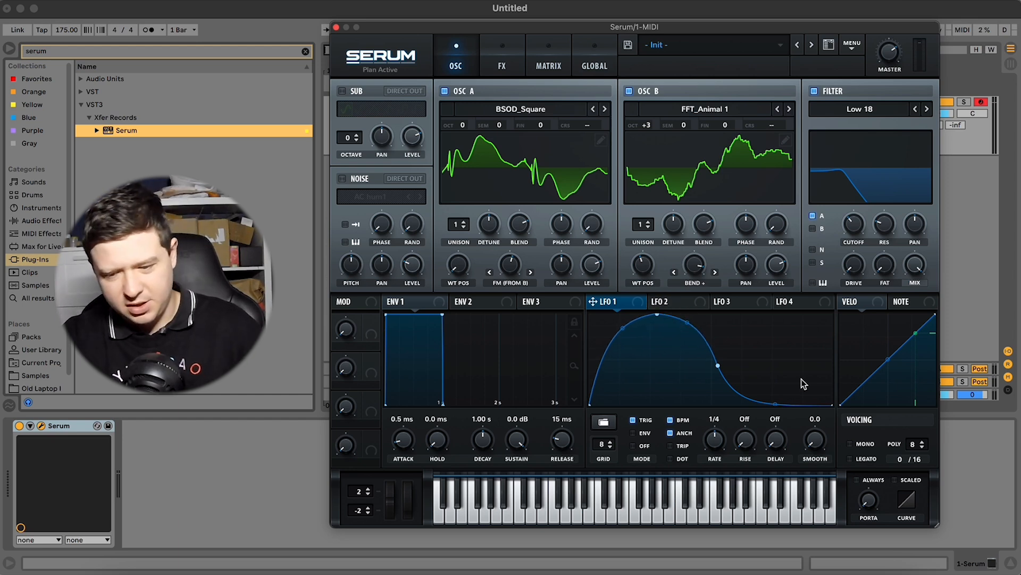
pyautogui.moveTo(720, 367); pyautogui.dragTo(722, 366)
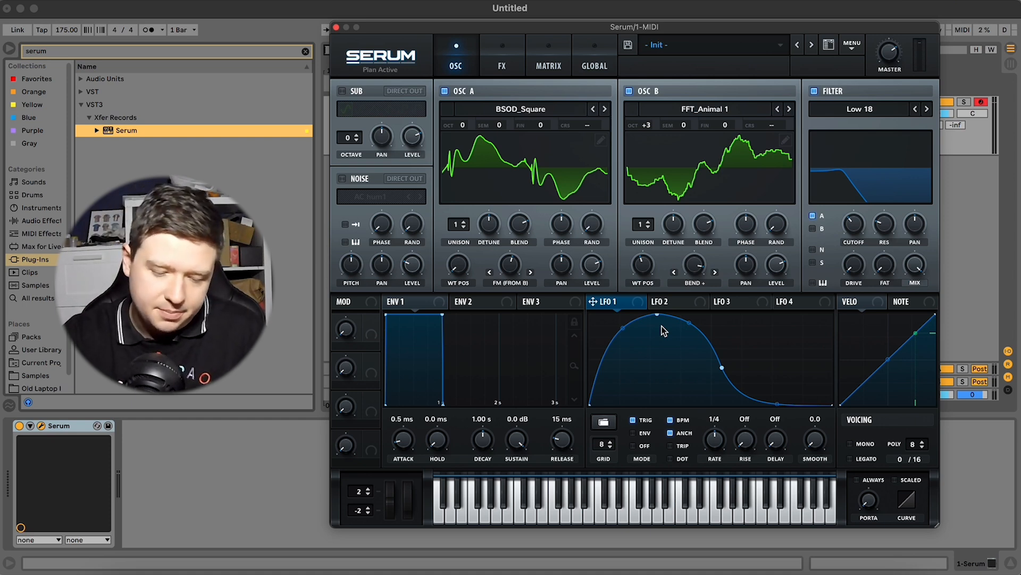
# Assign LFO 1 to the filter cutoff, check the routing in the modulation matrix, and reduce the modulation depth
pyautogui.moveTo(592, 301); pyautogui.dragTo(853, 235)
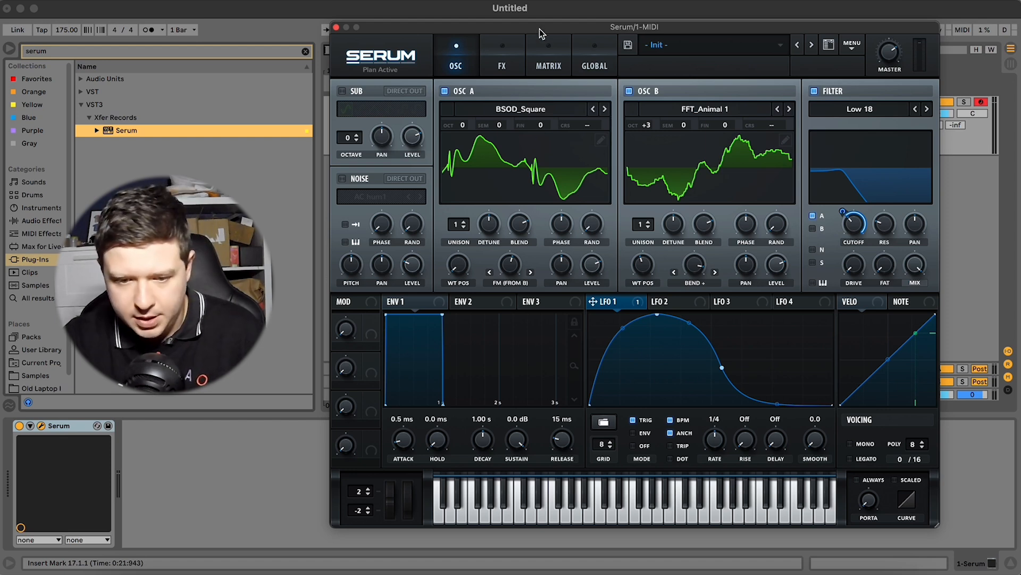
pyautogui.click(549, 51)
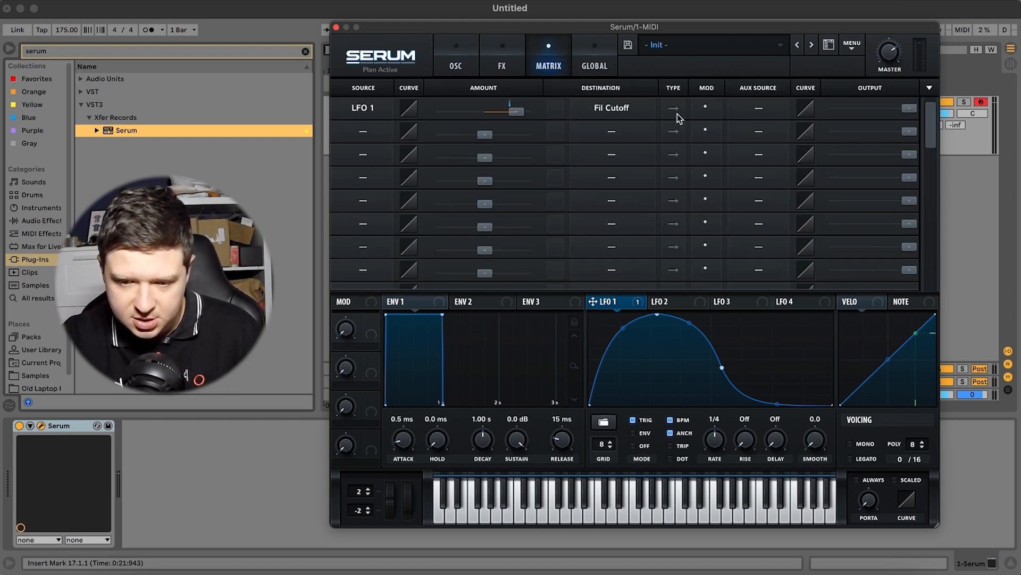
pyautogui.click(457, 55)
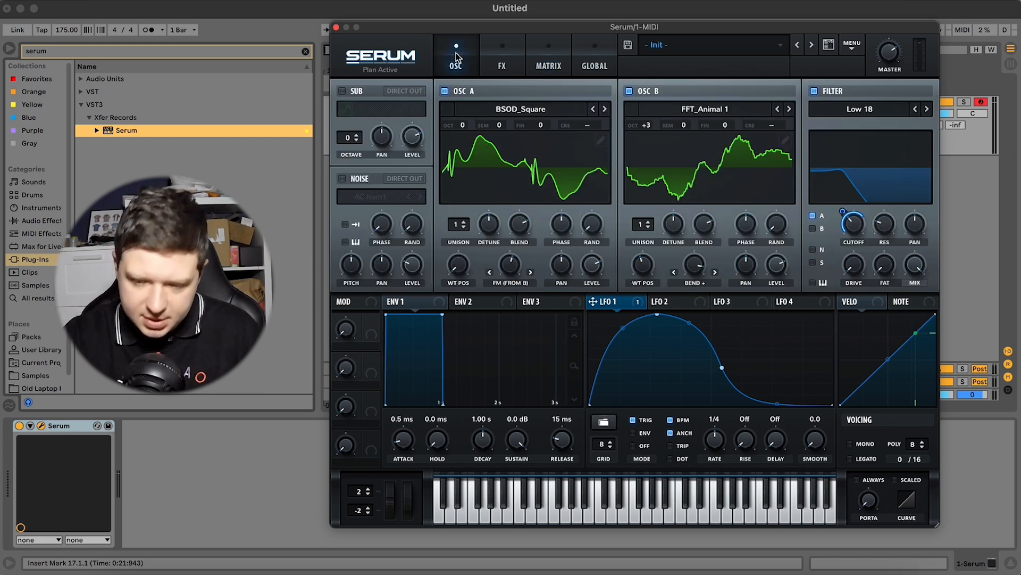
pyautogui.moveTo(852, 215); pyautogui.dragTo(841, 318)
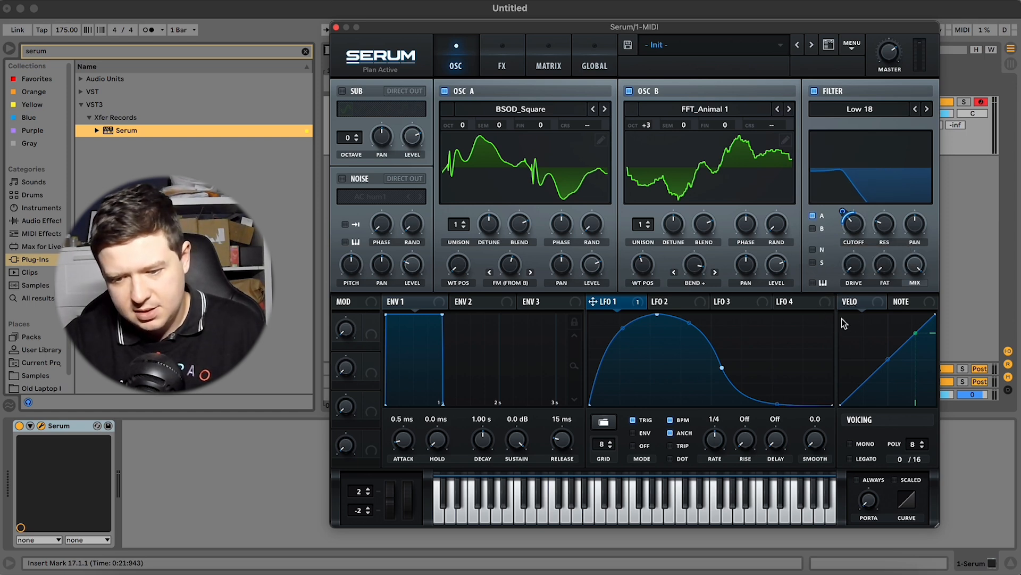
# Assign LFO 1 to the filter resonance, route oscillator B through the filter, and audition the sound
pyautogui.moveTo(592, 301); pyautogui.dragTo(881, 259)
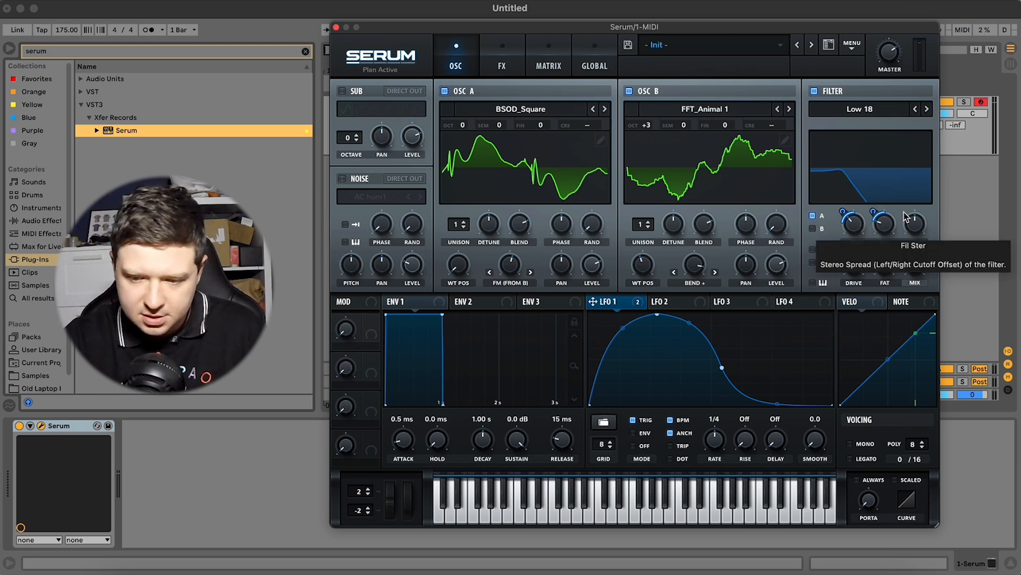
pyautogui.click(821, 229)
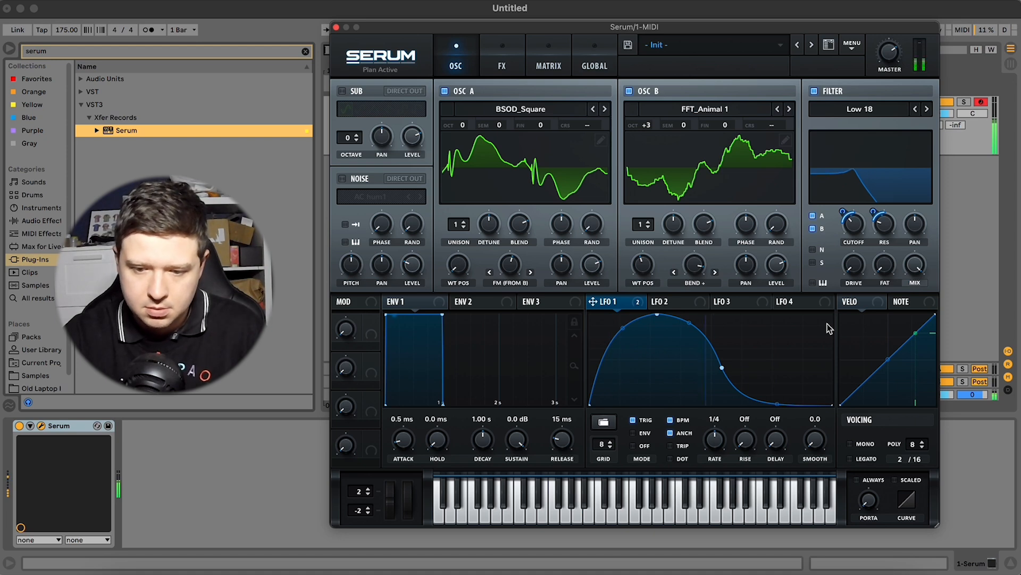
pyautogui.press('space')
# Assign LFO 1 to oscillator A's wavetable position and open the effects page
pyautogui.moveTo(593, 302); pyautogui.dragTo(461, 314)
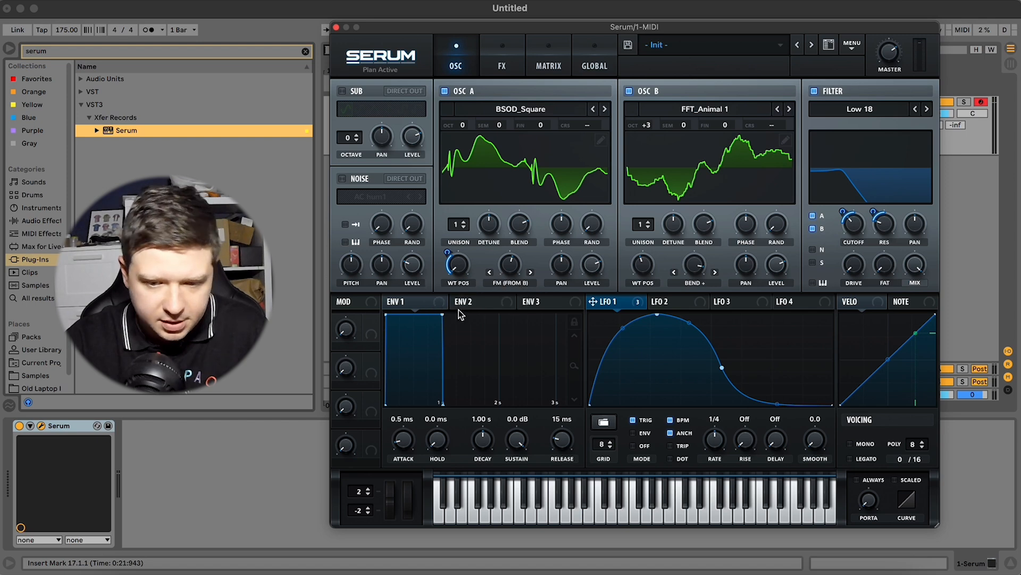
pyautogui.click(548, 69)
pyautogui.click(495, 69)
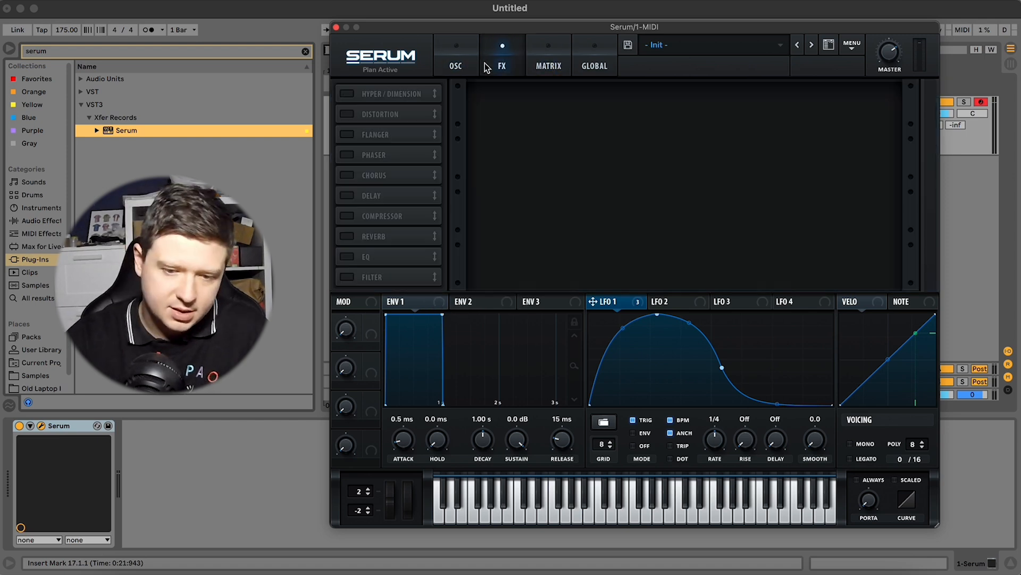
# Audition the sound, enable the noise oscillator with the AC hum2 sample, and assign LFO 1 to the noise level
pyautogui.click(458, 67)
pyautogui.press('a')
pyautogui.press('a')
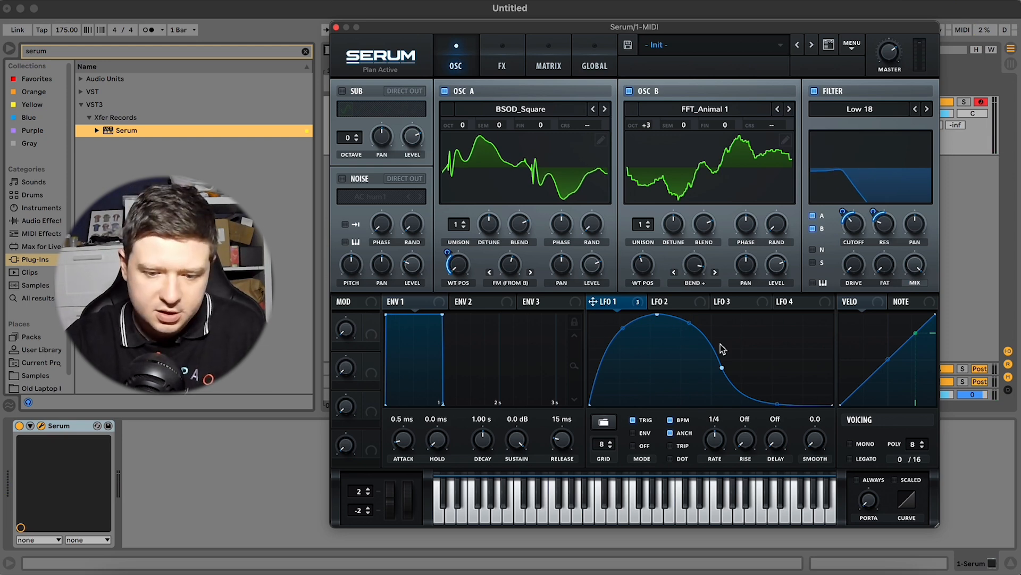
pyautogui.click(342, 179)
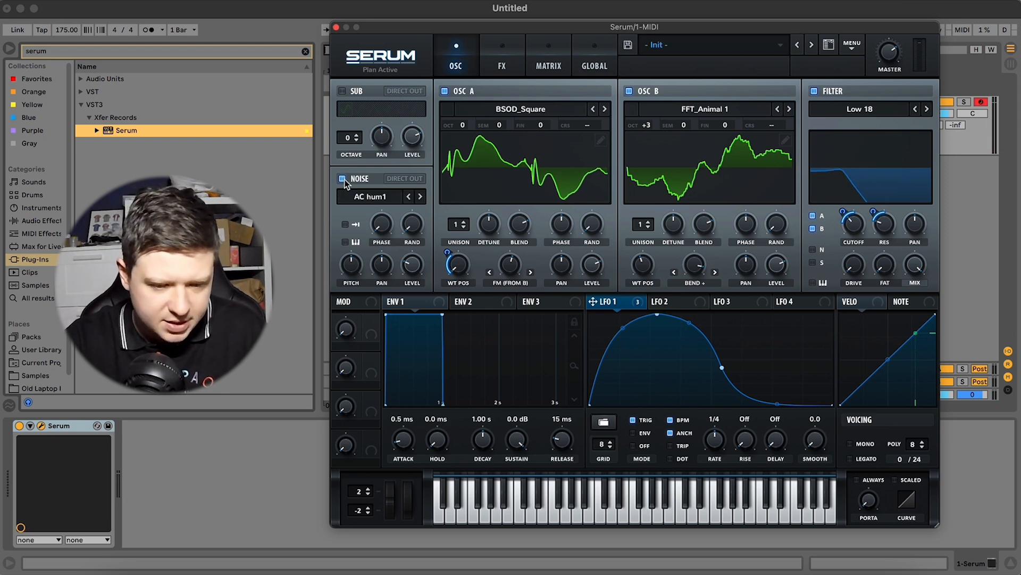
pyautogui.click(421, 198)
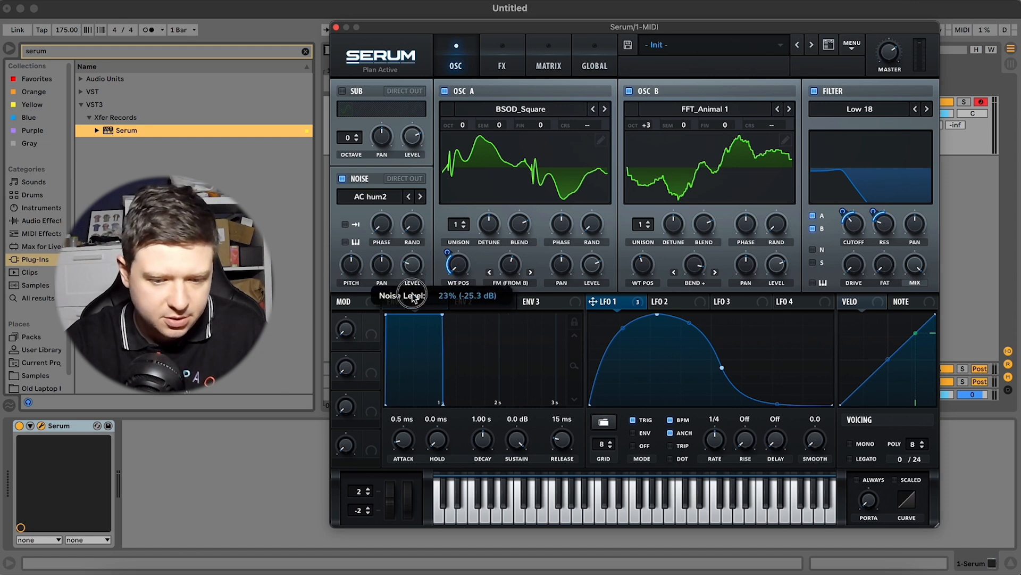
pyautogui.moveTo(593, 301); pyautogui.dragTo(411, 266)
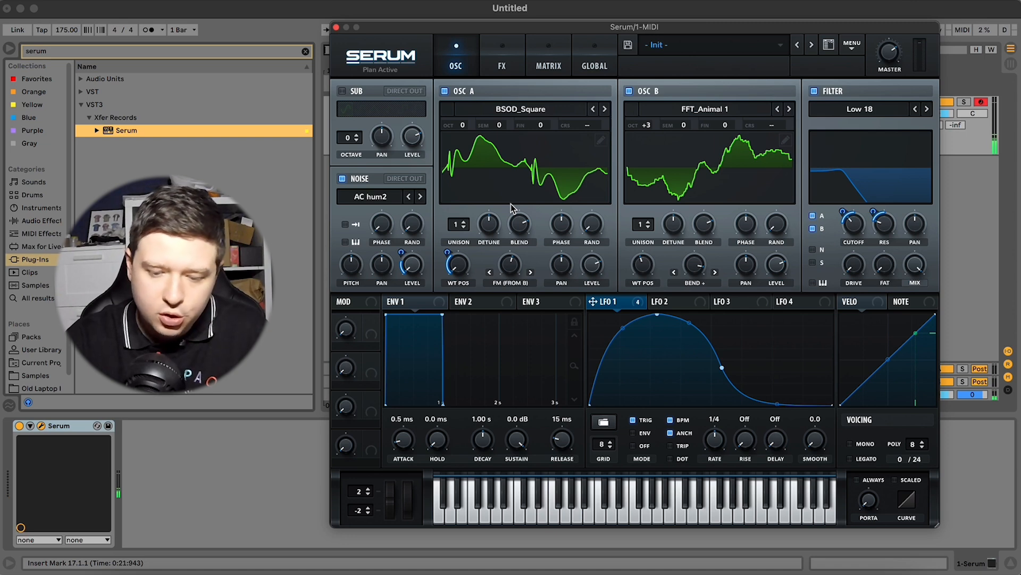
# Add SoftClip distortion with more drive, assign LFO 1 to the drive, and compare the sound with the distortion bypassed
pyautogui.click(508, 57)
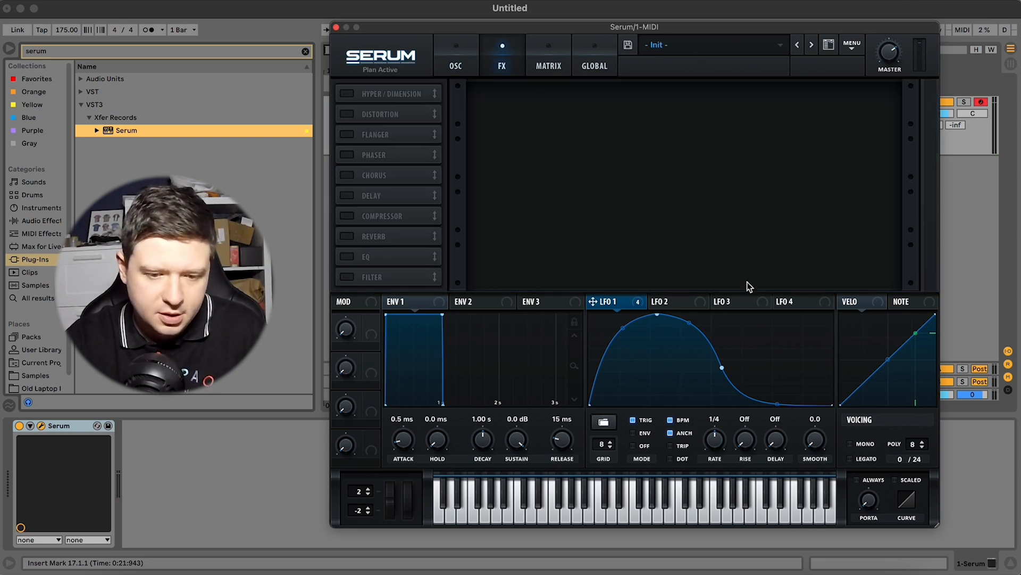
pyautogui.click(349, 115)
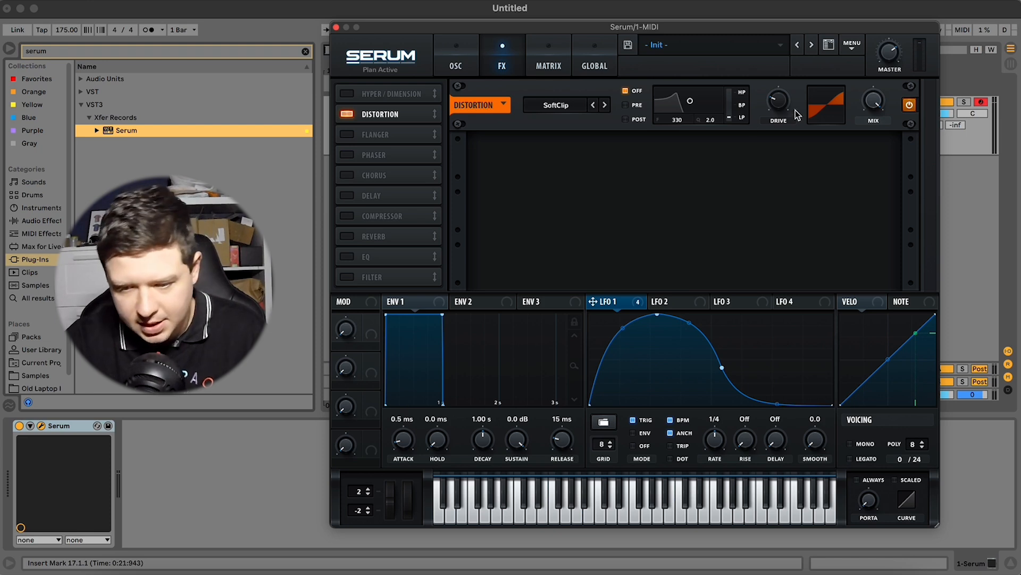
pyautogui.click(794, 84)
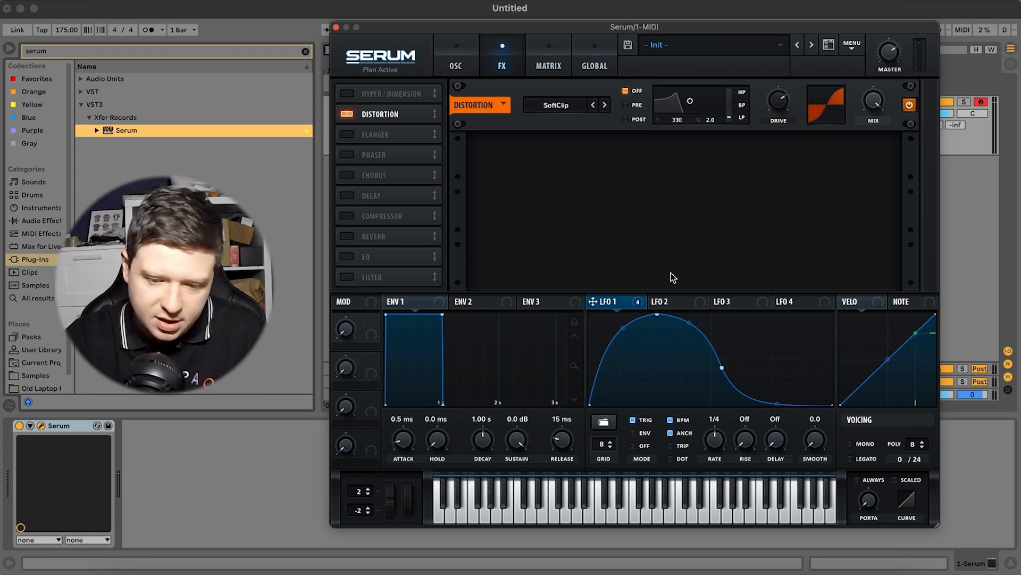
pyautogui.moveTo(593, 301); pyautogui.dragTo(770, 99)
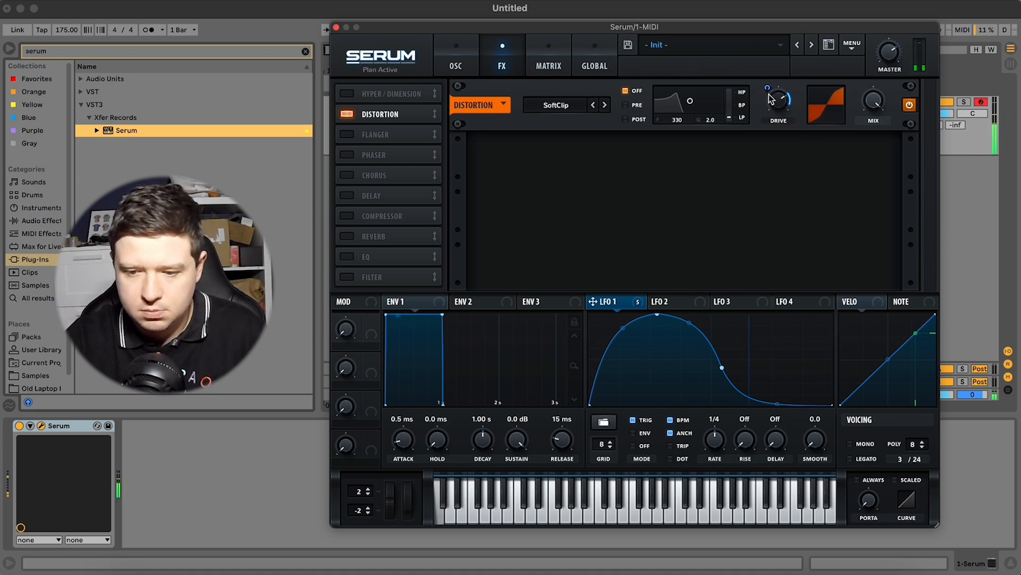
pyautogui.click(910, 105)
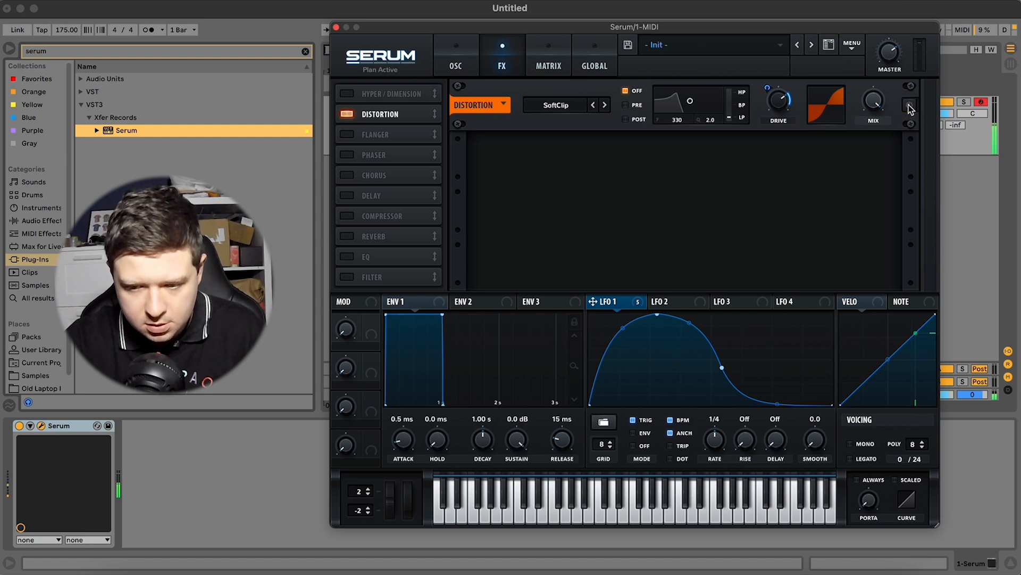
pyautogui.click(910, 107)
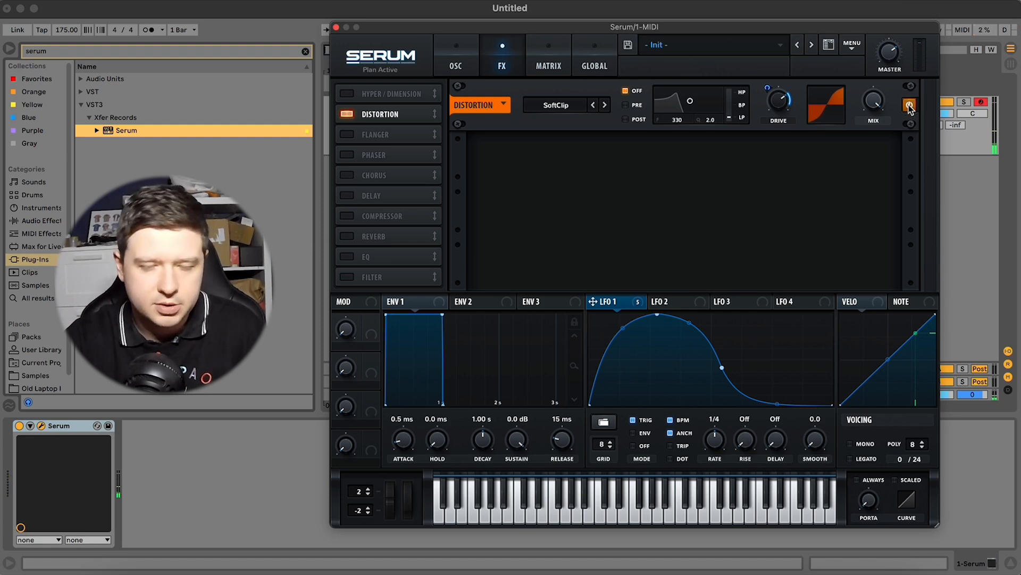
# Add a compressor after the distortion, lower its threshold and ratio, and raise its gain
pyautogui.click(349, 218)
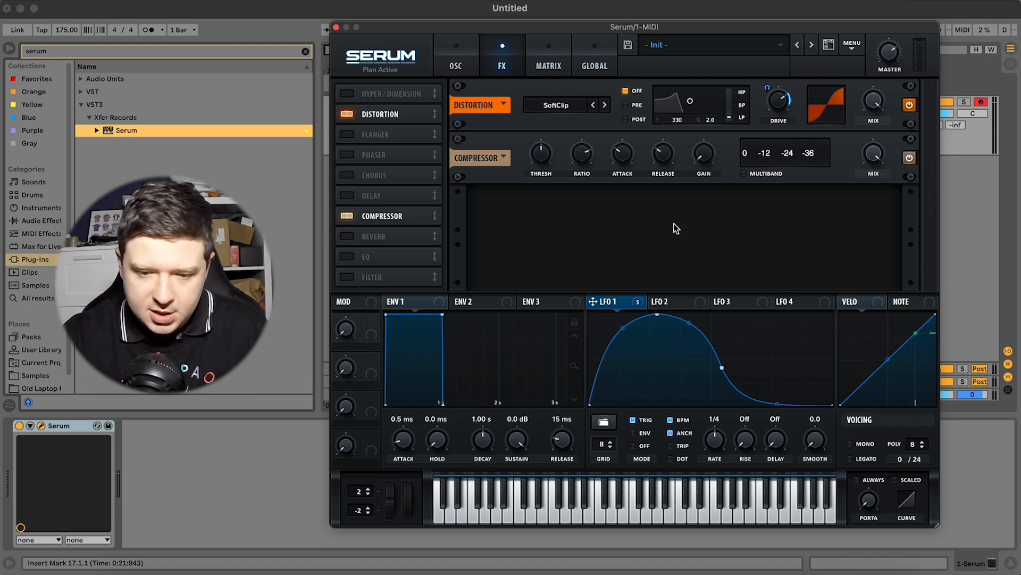
pyautogui.moveTo(543, 156)
pyautogui.moveTo(543, 156); pyautogui.dragTo(542, 181)
pyautogui.moveTo(543, 181); pyautogui.dragTo(580, 250)
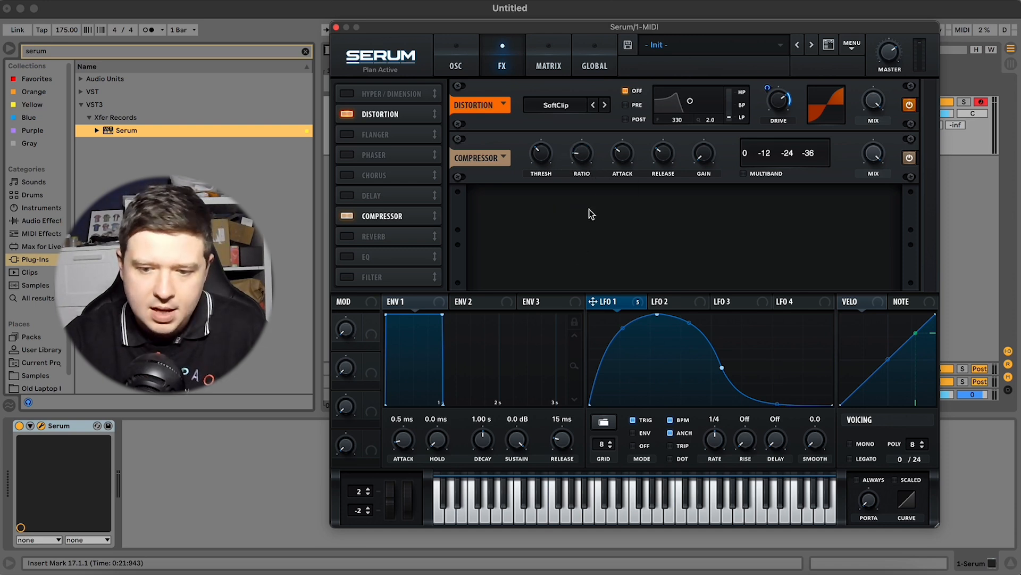
pyautogui.moveTo(705, 155); pyautogui.dragTo(734, 102)
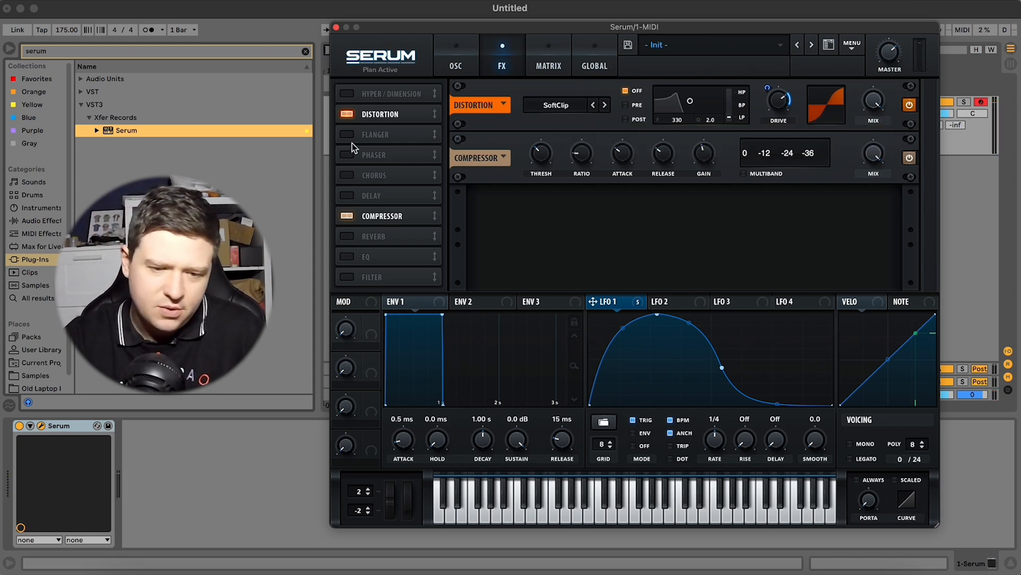
# Enable Hyper/Dimension, place it after the compressor, turn the Hyper mix down, reduce the Dimension size and raise the Dimension mix
pyautogui.click(347, 93)
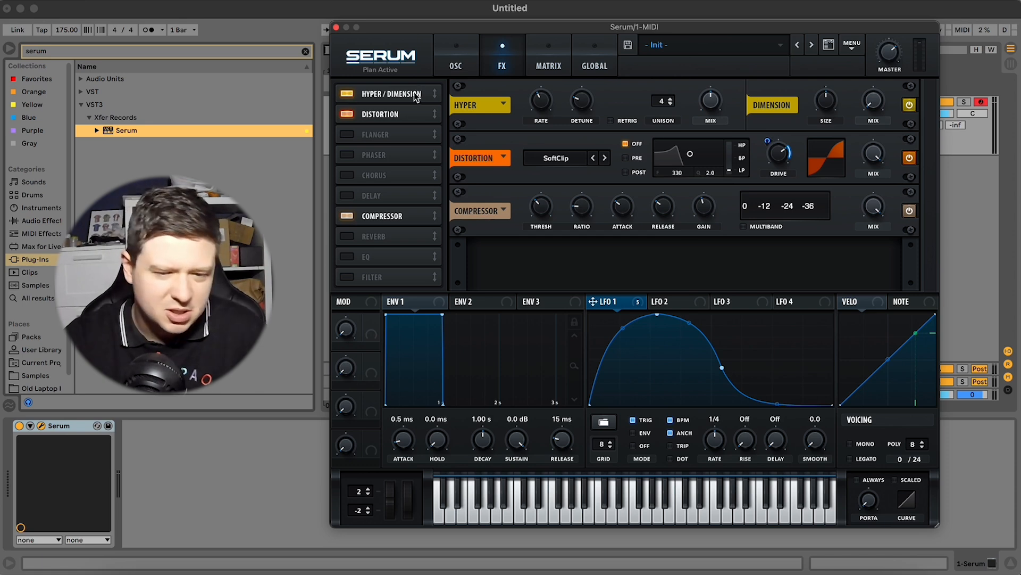
pyautogui.moveTo(415, 97); pyautogui.dragTo(414, 231)
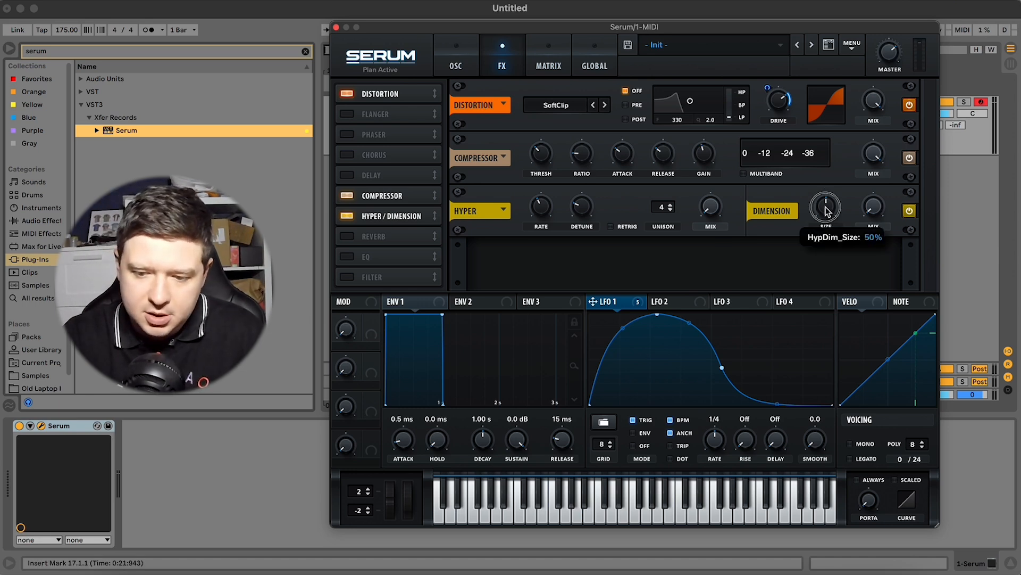
pyautogui.moveTo(826, 210); pyautogui.dragTo(824, 243)
pyautogui.moveTo(868, 210); pyautogui.dragTo(877, 190)
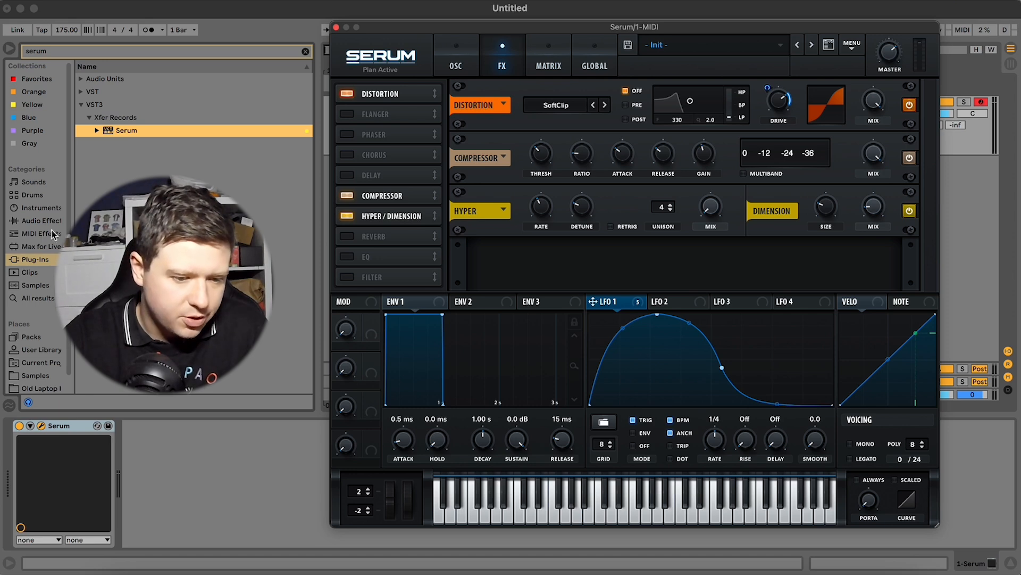
# Find the Erosion audio effect in the browser and add it after Serum on the track
pyautogui.click(42, 221)
pyautogui.click(82, 53)
pyautogui.press('super+a')
pyautogui.write('eros')
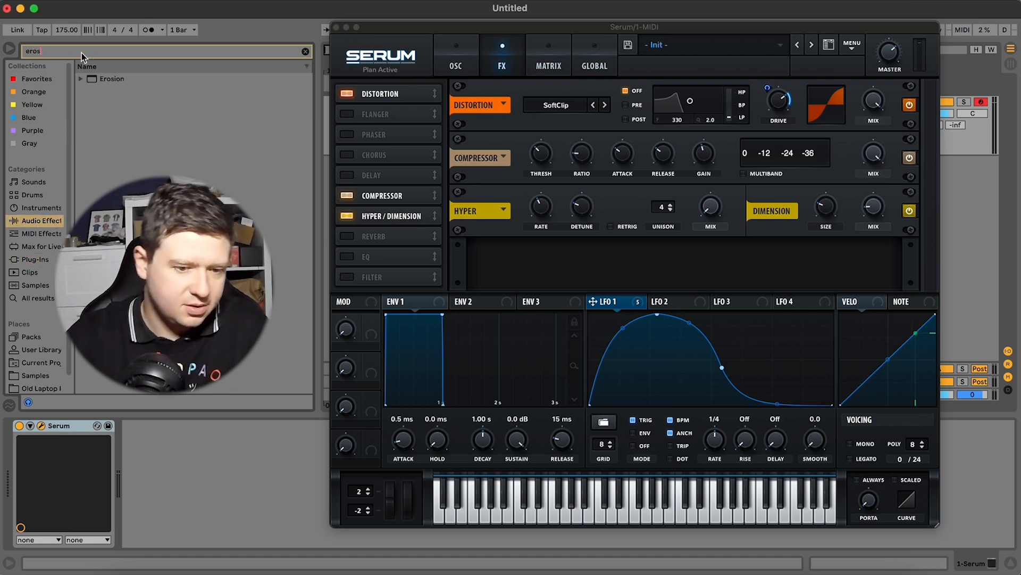
pyautogui.doubleClick(100, 79)
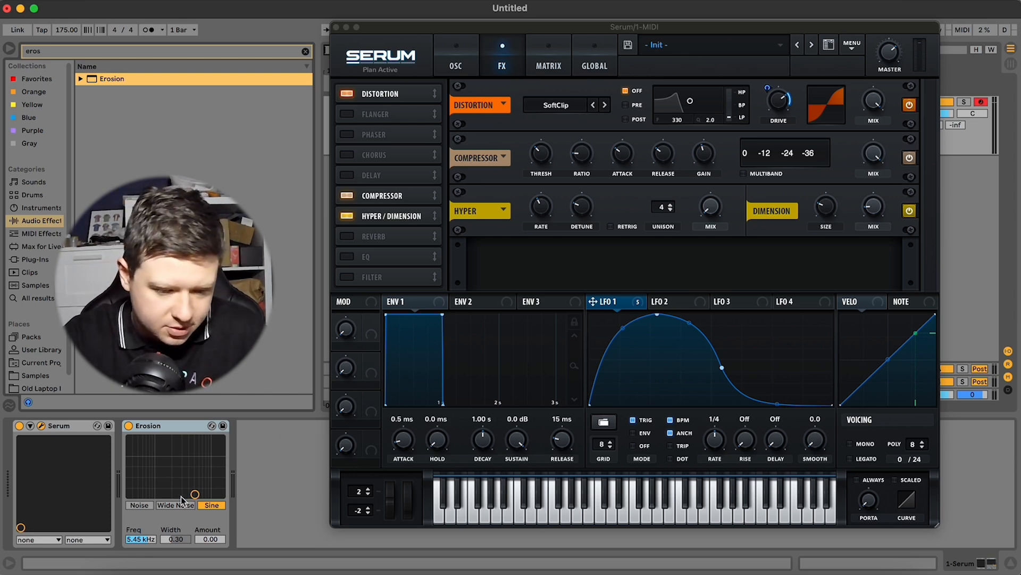
# Set Erosion to Noise mode at 4.32 kHz, width 2.50 and amount 5.91, and compare the sound with it bypassed
pyautogui.click(150, 507)
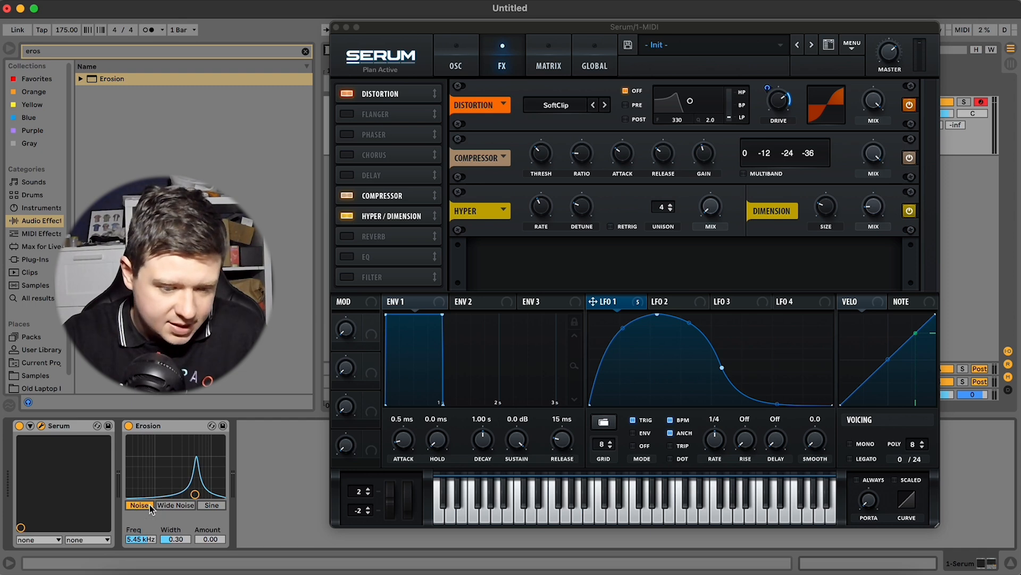
pyautogui.moveTo(149, 541)
pyautogui.mouseDown()
pyautogui.moveTo(149, 554)
pyautogui.moveTo(149, 542)
pyautogui.mouseUp()
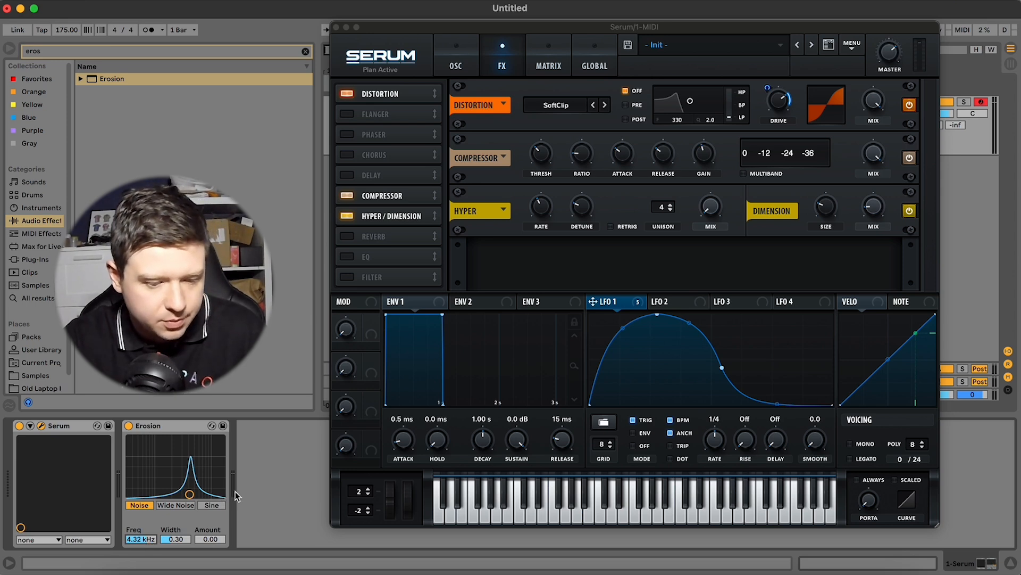
pyautogui.moveTo(180, 542); pyautogui.dragTo(180, 510)
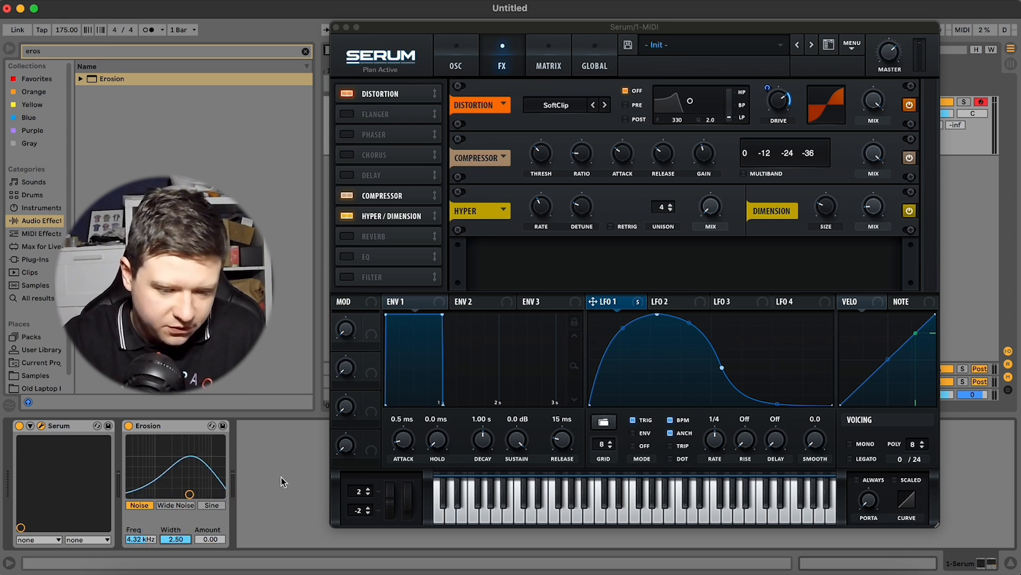
pyautogui.click(210, 539)
pyautogui.write('5.9')
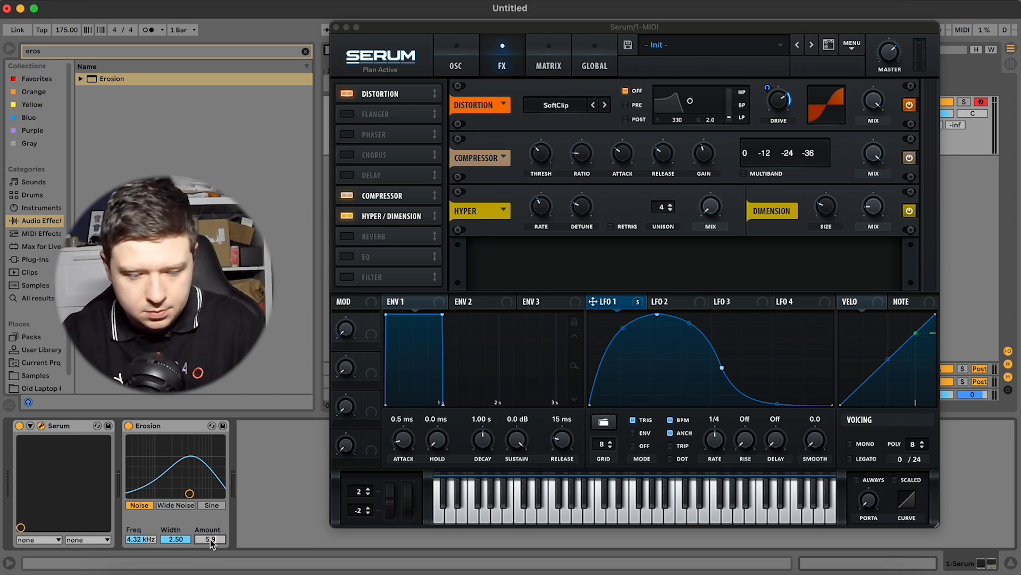
pyautogui.write('1')
pyautogui.press('Return')
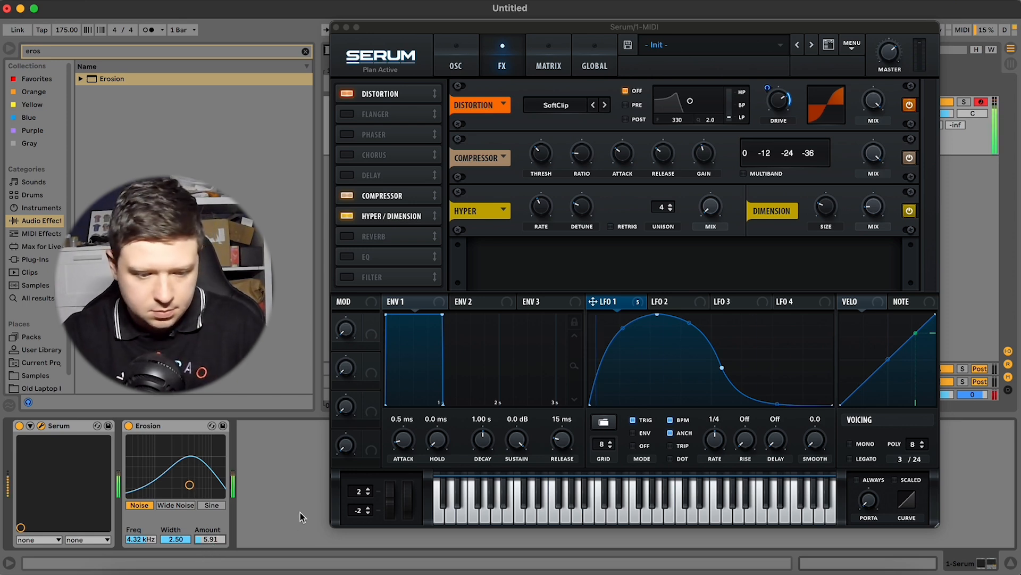
pyautogui.click(130, 425)
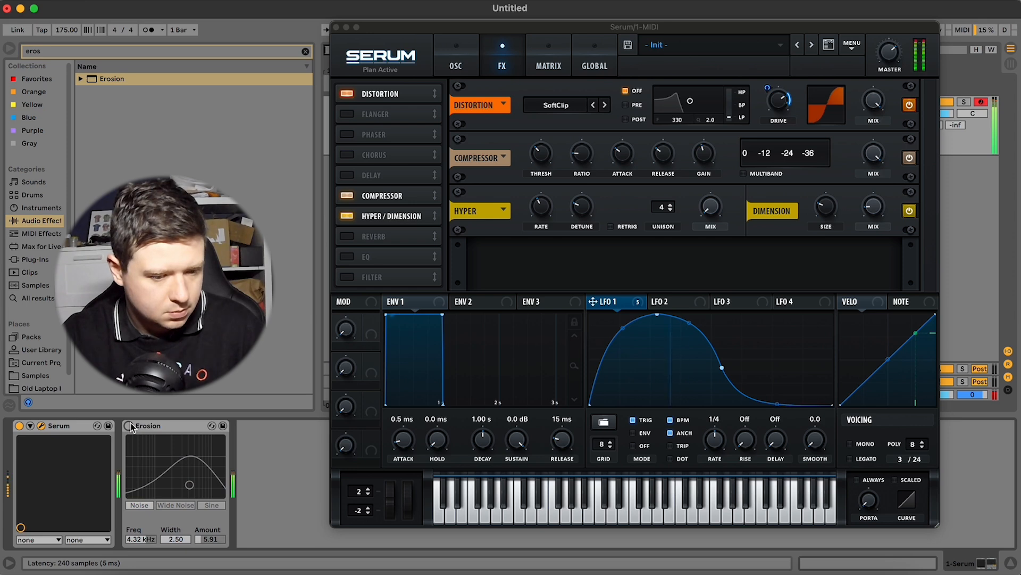
pyautogui.click(129, 426)
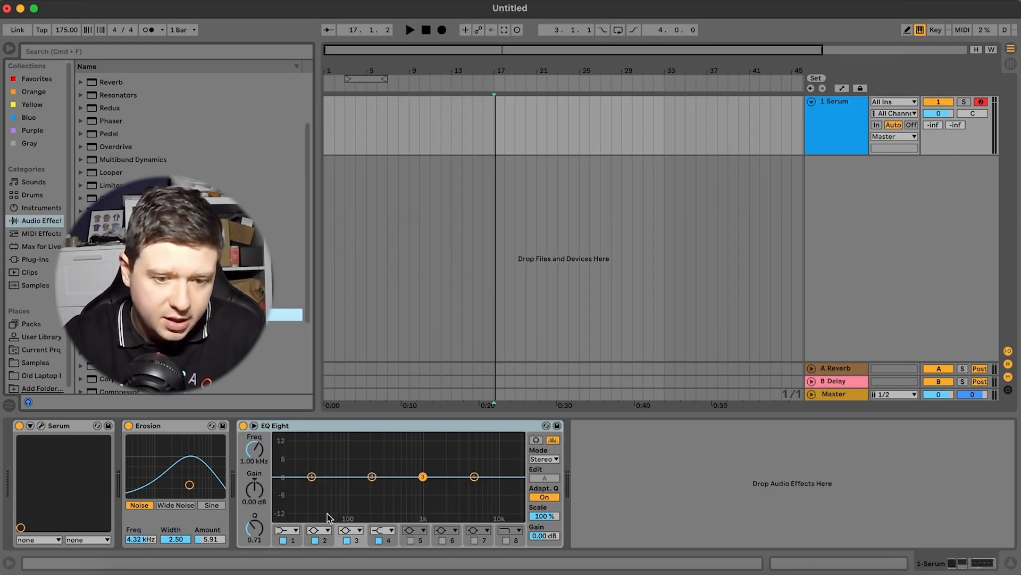
# Make EQ Eight's band 1 a steep low cut around 100 Hz and lower band 2 to -1.61 dB at 284 Hz
pyautogui.click(292, 529)
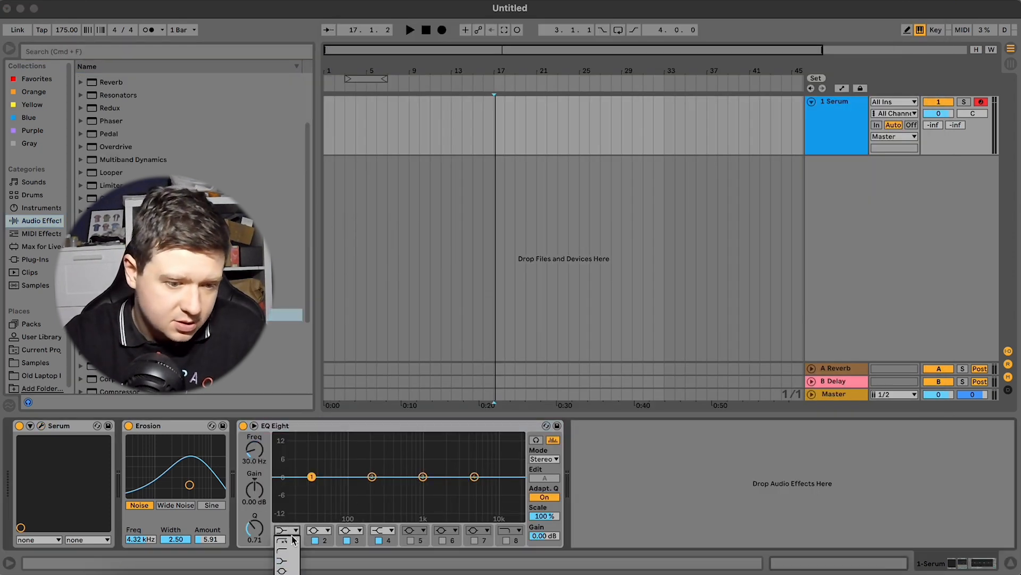
pyautogui.click(292, 540)
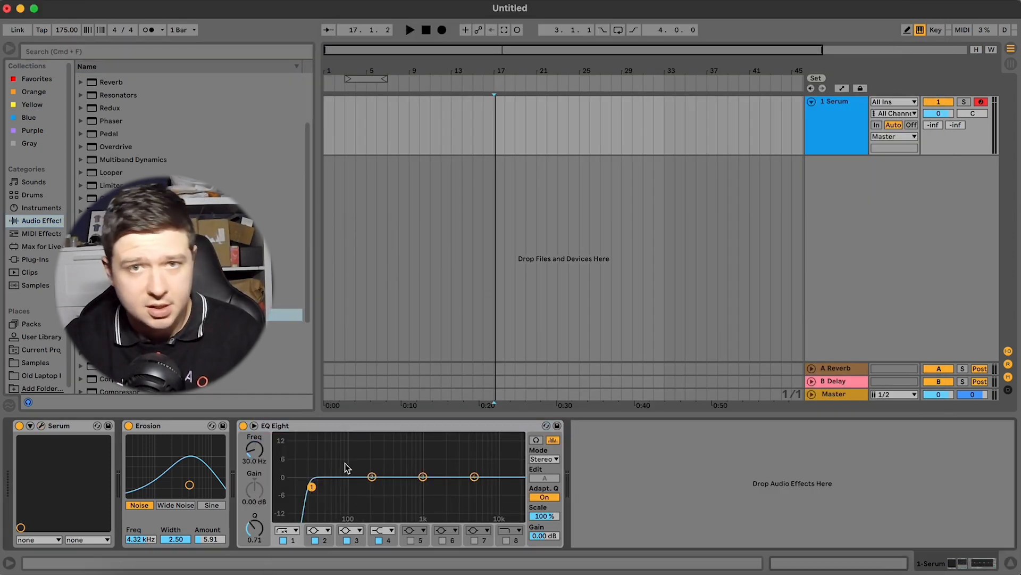
pyautogui.moveTo(312, 486); pyautogui.dragTo(383, 481)
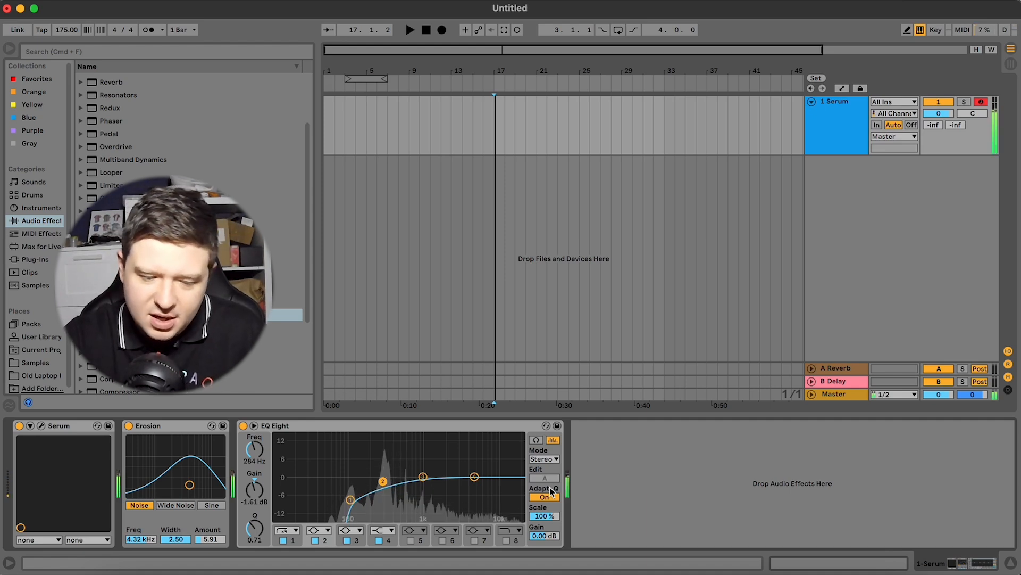
# Enable EQ Eight's band 8 as a steep high cut and set its frequency to 13.5 kHz
pyautogui.click(509, 530)
pyautogui.click(505, 540)
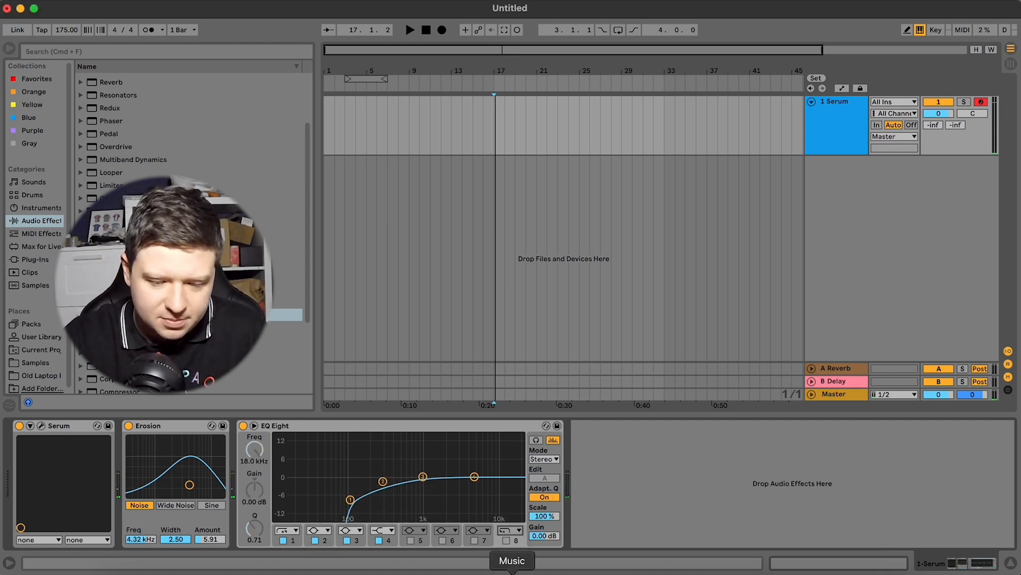
pyautogui.click(506, 541)
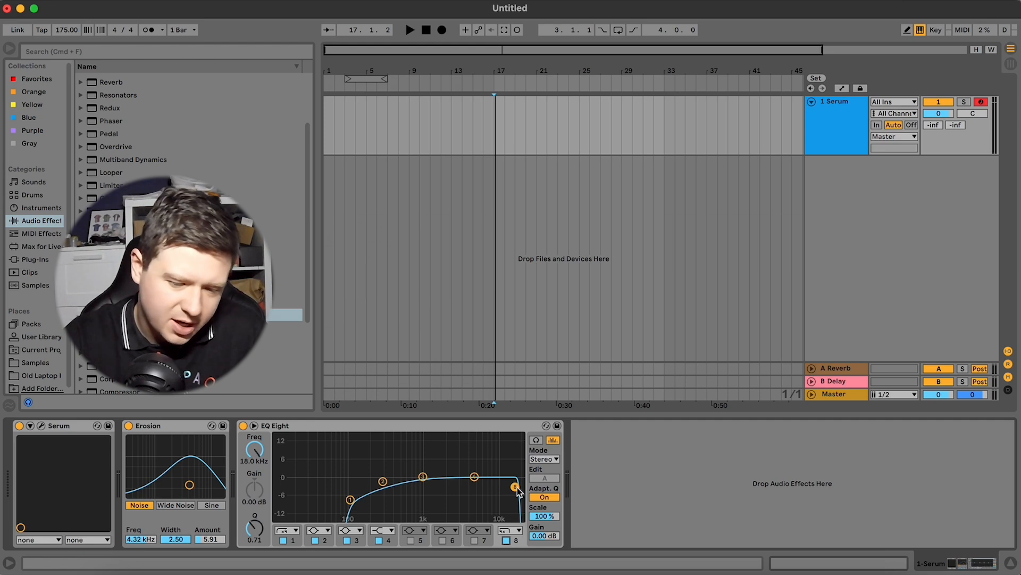
pyautogui.moveTo(511, 487); pyautogui.dragTo(505, 488)
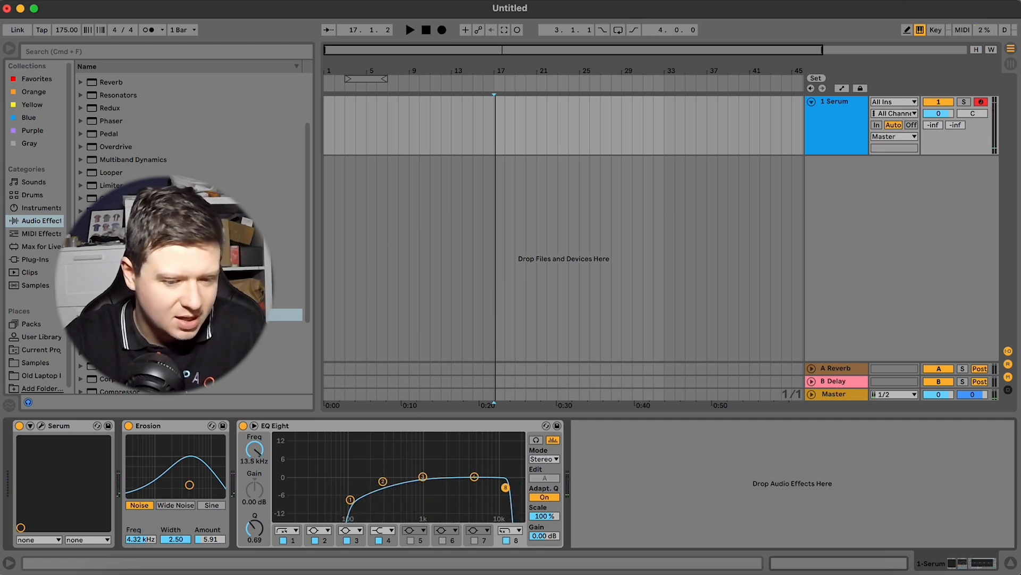